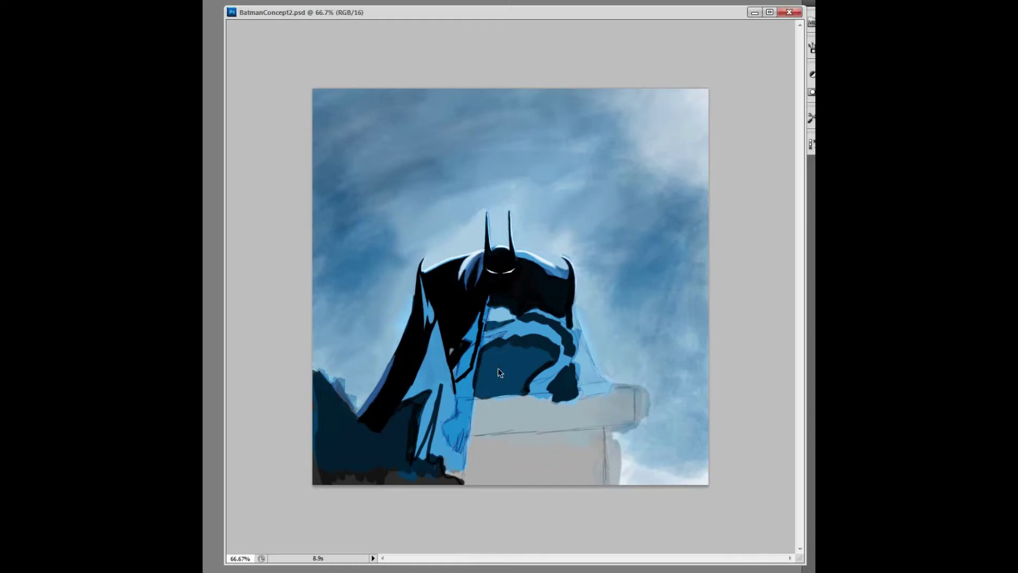
# Step: Pick a brush preset, zoom in on the chest and paint the emblem area black
pyautogui.rightClick(503, 313)
pyautogui.press('Escape')
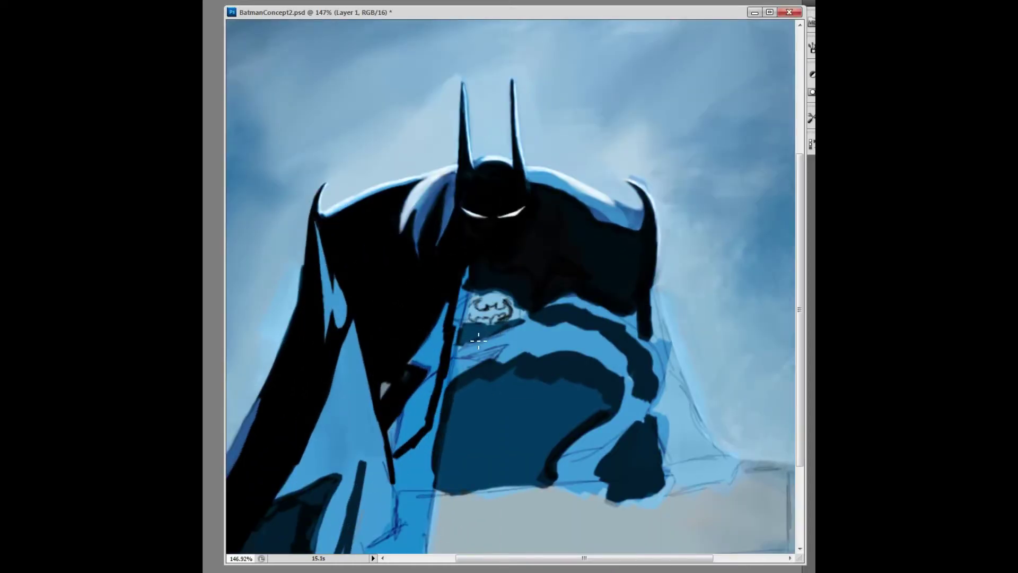
pyautogui.scroll(3, 474, 344)
pyautogui.moveTo(472, 244)
pyautogui.mouseDown()
pyautogui.moveTo(482, 250)
pyautogui.moveTo(466, 254)
pyautogui.mouseUp()
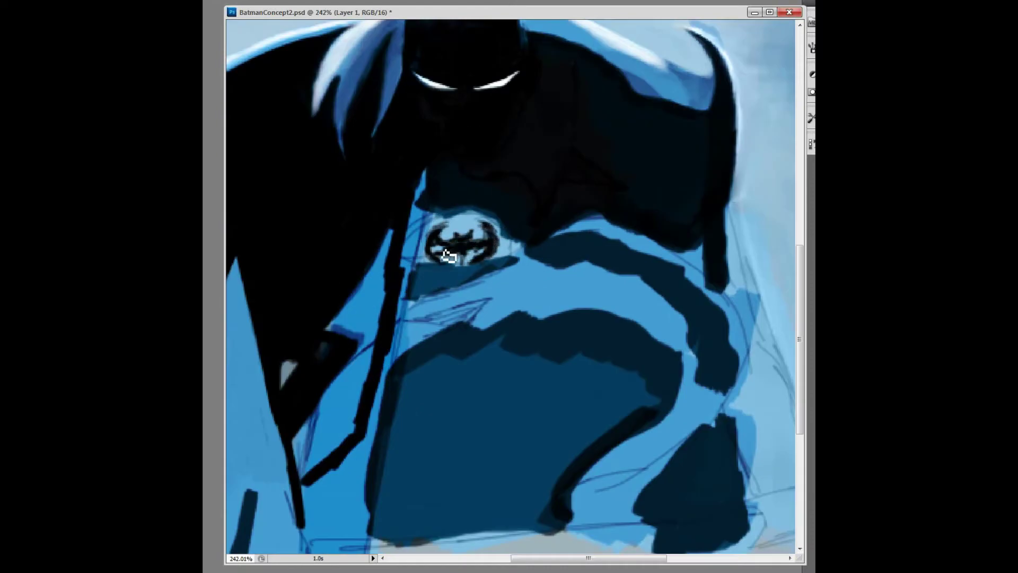
pyautogui.scroll(-2, 476, 262)
pyautogui.scroll(1, 476, 263)
# Step: Paint a yellow oval chest emblem with a dark blue chest edge and dark belt outline
pyautogui.rightClick(495, 253)
pyautogui.press('Escape')
pyautogui.moveTo(486, 268)
pyautogui.mouseDown()
pyautogui.moveTo(493, 237)
pyautogui.moveTo(470, 278)
pyautogui.mouseUp()
pyautogui.moveTo(452, 228); pyautogui.dragTo(432, 334)
pyautogui.moveTo(472, 241)
pyautogui.mouseDown()
pyautogui.moveTo(467, 255)
pyautogui.moveTo(483, 249)
pyautogui.moveTo(473, 241)
pyautogui.moveTo(505, 284)
pyautogui.mouseUp()
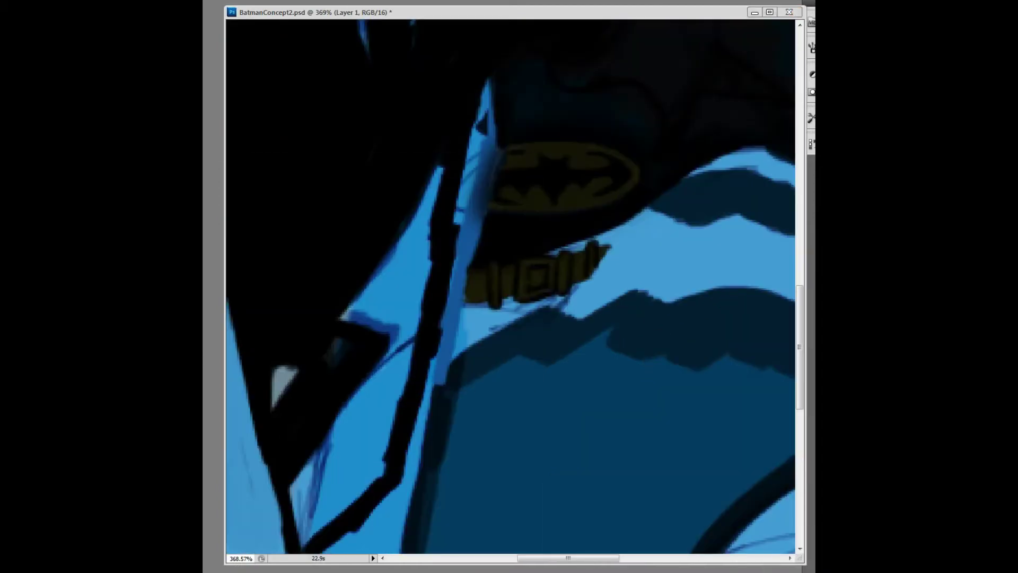
pyautogui.moveTo(554, 258)
pyautogui.mouseDown()
pyautogui.moveTo(605, 243)
pyautogui.moveTo(505, 264)
pyautogui.moveTo(564, 311)
pyautogui.moveTo(512, 337)
pyautogui.moveTo(496, 316)
pyautogui.moveTo(511, 304)
pyautogui.moveTo(530, 313)
pyautogui.mouseUp()
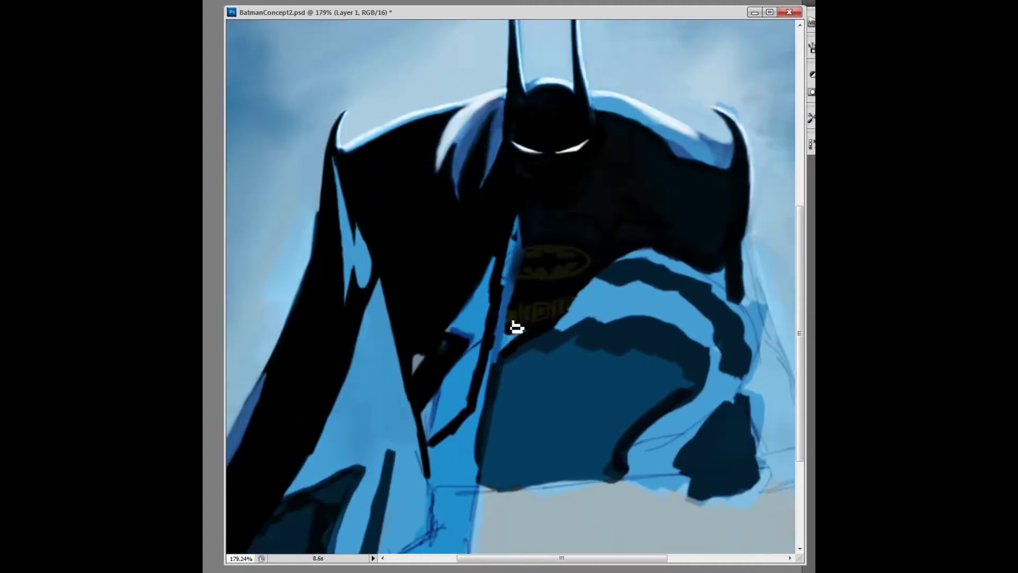
# Step: Paint light-blue highlight strokes along the dark cape edge below the shoulder
pyautogui.scroll(3, 538, 344)
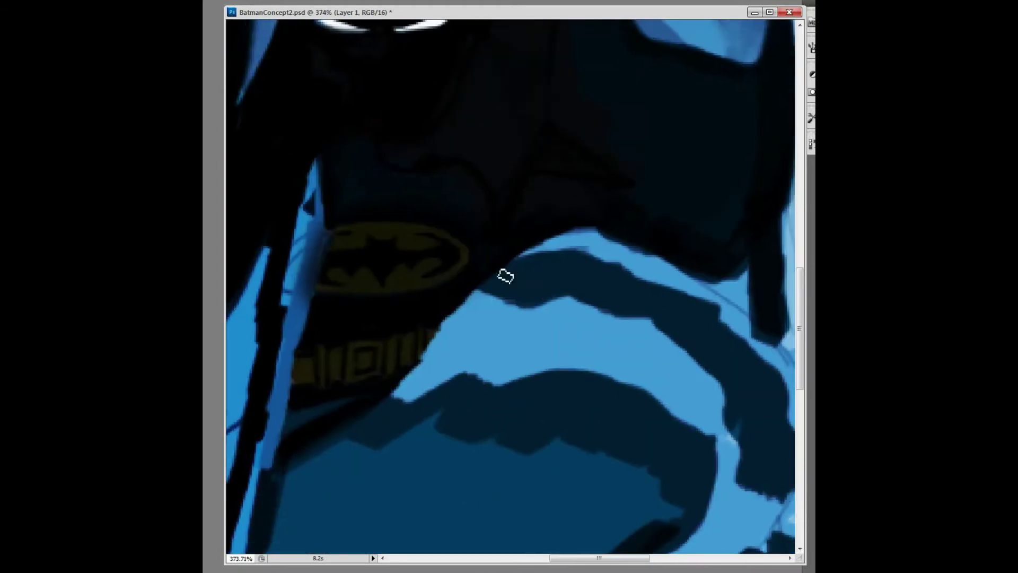
pyautogui.moveTo(453, 320); pyautogui.dragTo(567, 250)
pyautogui.scroll(-2, 567, 250)
pyautogui.scroll(-2, 591, 364)
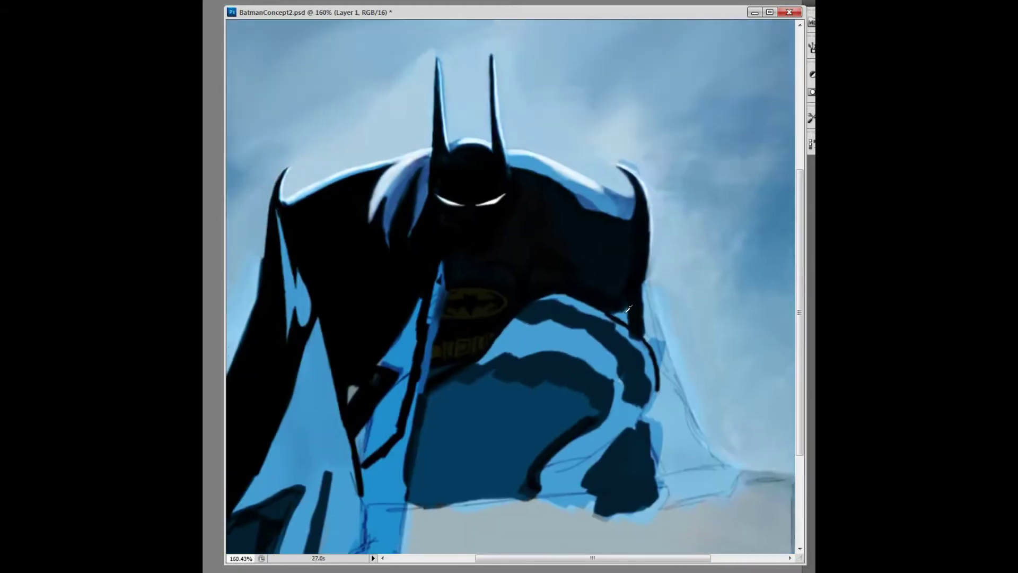
pyautogui.moveTo(647, 299)
pyautogui.mouseDown()
pyautogui.moveTo(628, 318)
pyautogui.moveTo(650, 302)
pyautogui.moveTo(666, 357)
pyautogui.moveTo(637, 324)
pyautogui.mouseUp()
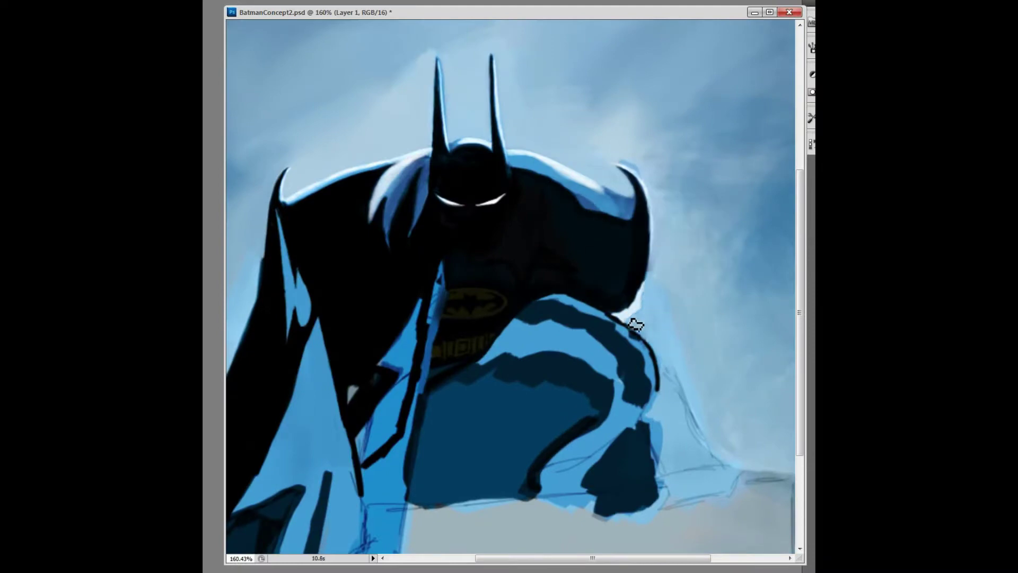
pyautogui.scroll(3, 657, 304)
pyautogui.scroll(2, 730, 288)
pyautogui.moveTo(527, 364)
pyautogui.mouseDown()
pyautogui.moveTo(579, 286)
pyautogui.moveTo(534, 352)
pyautogui.mouseUp()
# Step: Add and retouch a longer light stroke running up the cape edge toward the chest
pyautogui.scroll(-5, 534, 352)
pyautogui.scroll(4, 533, 318)
pyautogui.scroll(-2, 531, 309)
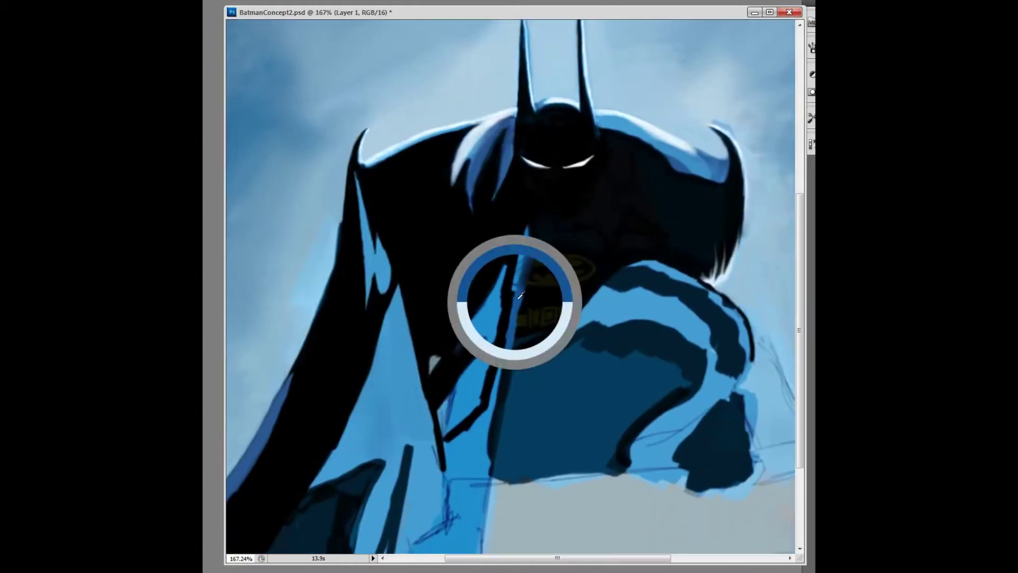
pyautogui.middleClick(534, 220)
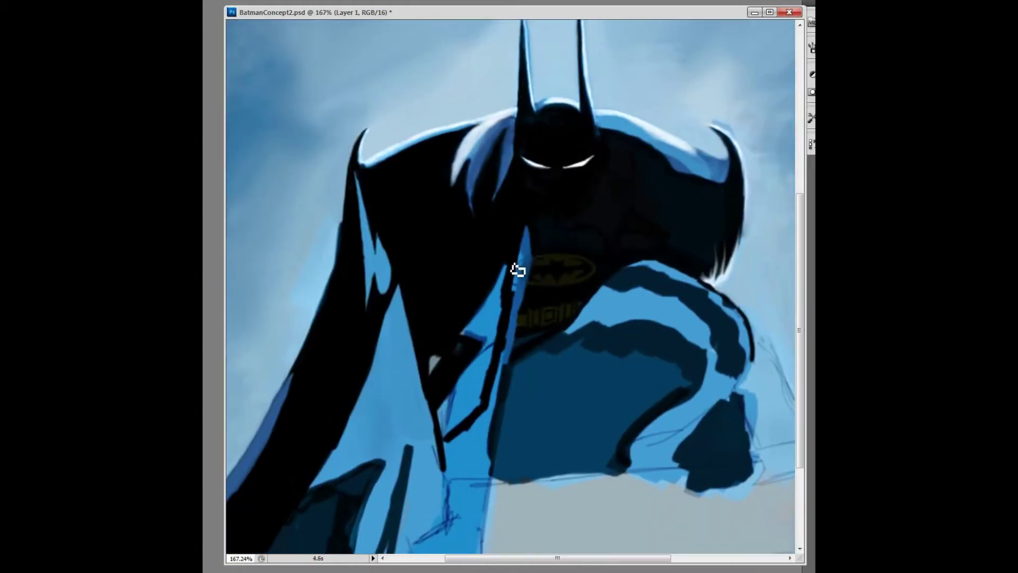
pyautogui.moveTo(489, 303); pyautogui.dragTo(502, 205)
pyautogui.moveTo(501, 440); pyautogui.dragTo(517, 265)
pyautogui.middleClick(511, 155)
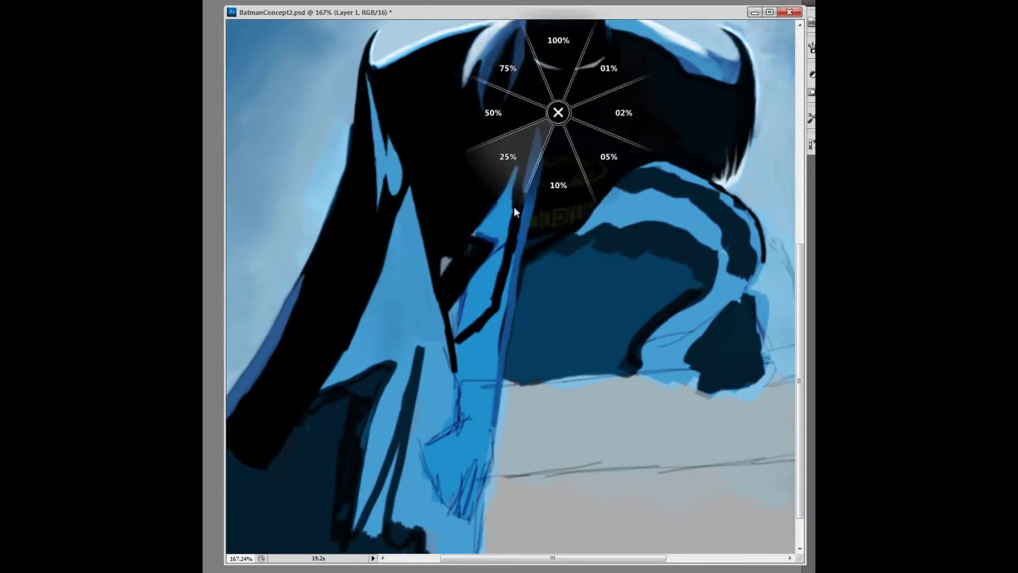
pyautogui.moveTo(538, 172); pyautogui.dragTo(524, 279)
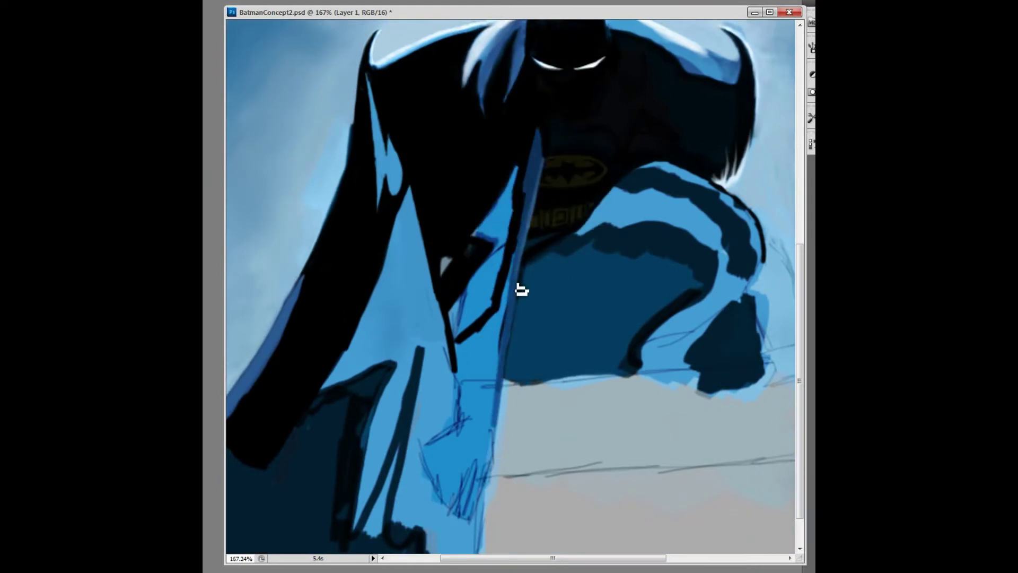
pyautogui.scroll(3, 524, 279)
pyautogui.moveTo(546, 198); pyautogui.dragTo(515, 353)
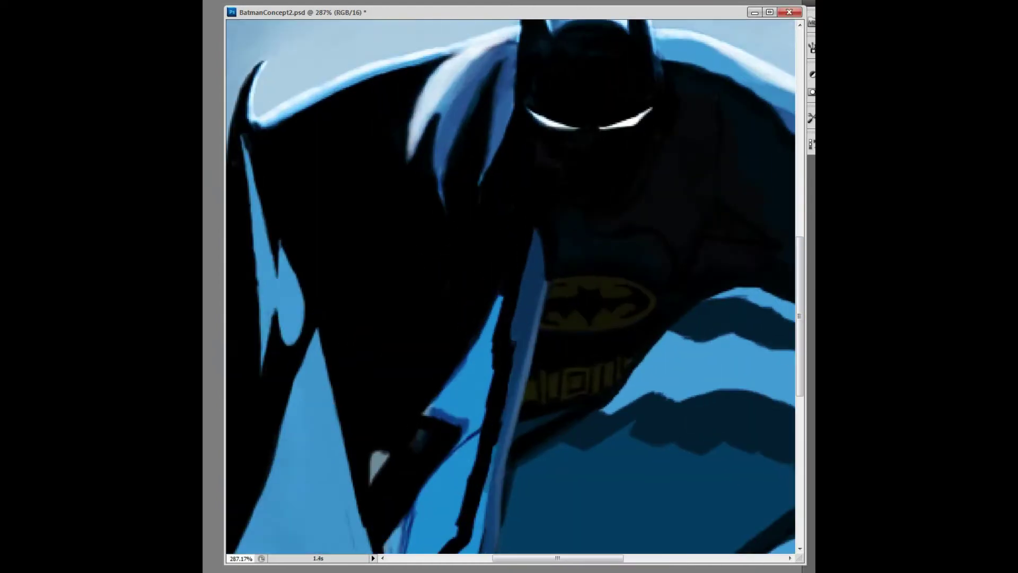
# Step: Darken the light-blue cape edge and tone down the upper-arm highlight with muted blue
pyautogui.scroll(-2, 529, 352)
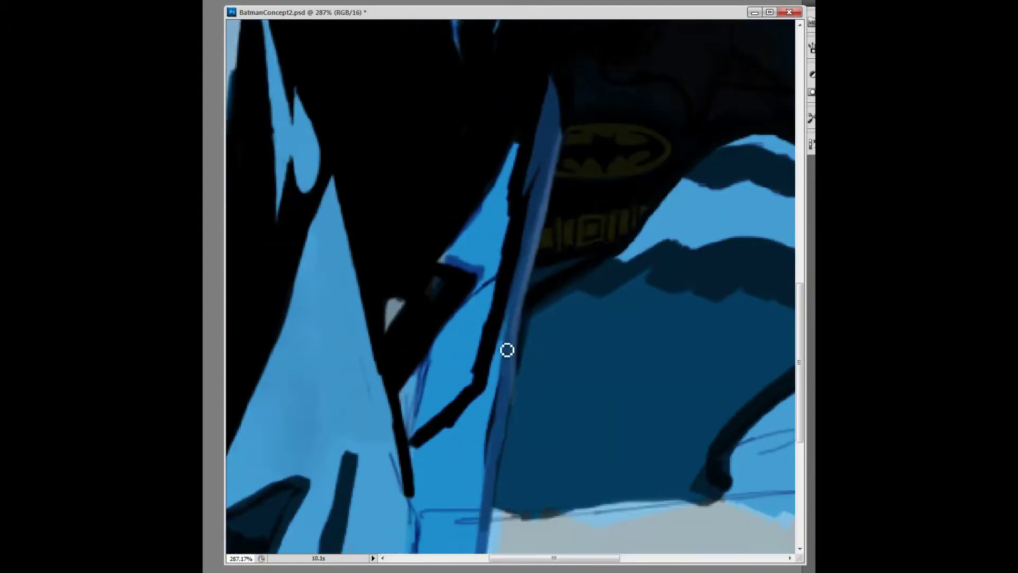
pyautogui.scroll(-3, 525, 305)
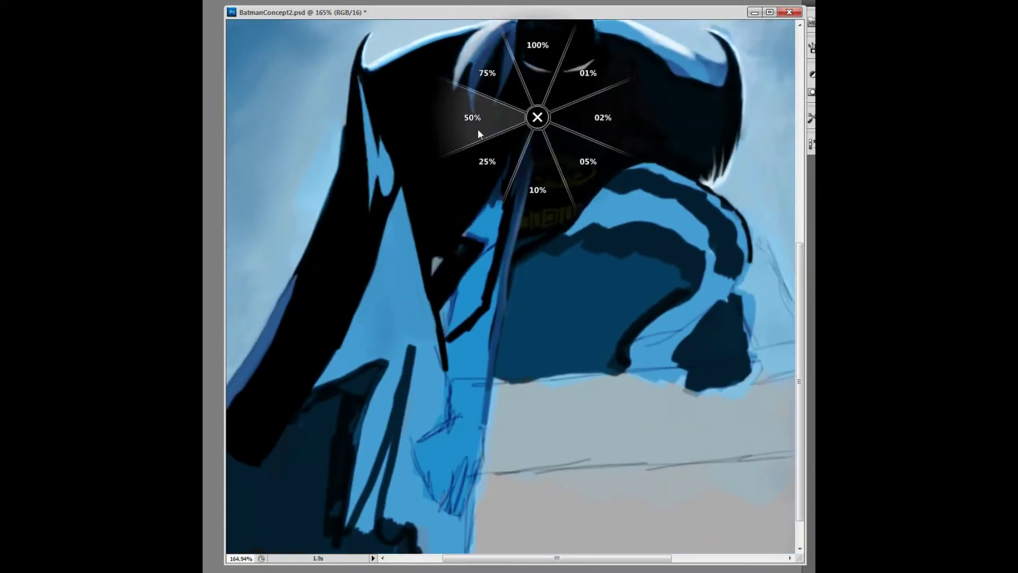
pyautogui.moveTo(506, 200)
pyautogui.mouseDown()
pyautogui.moveTo(477, 220)
pyautogui.moveTo(466, 258)
pyautogui.mouseUp()
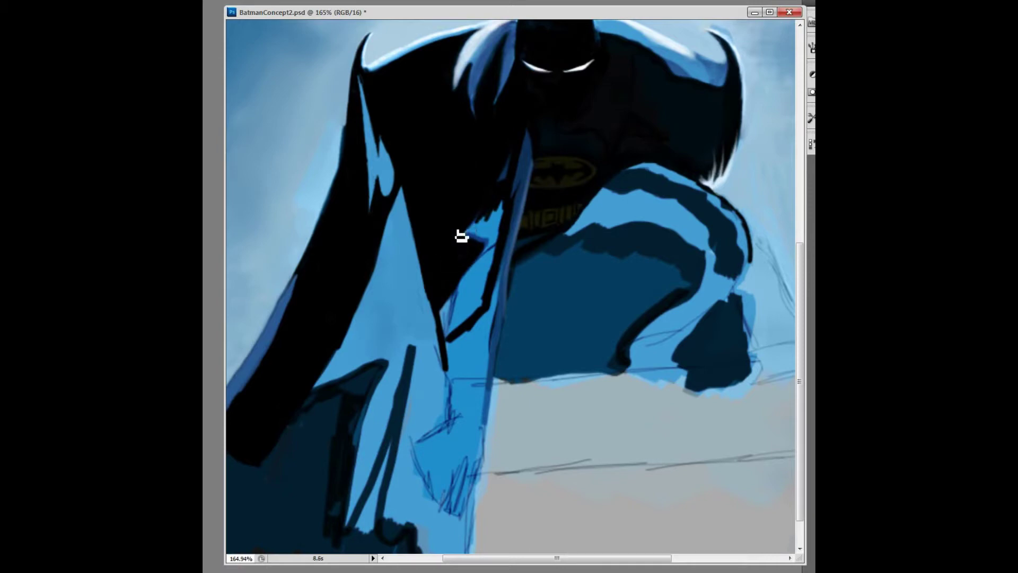
pyautogui.moveTo(513, 180)
pyautogui.mouseDown()
pyautogui.moveTo(463, 249)
pyautogui.moveTo(502, 221)
pyautogui.mouseUp()
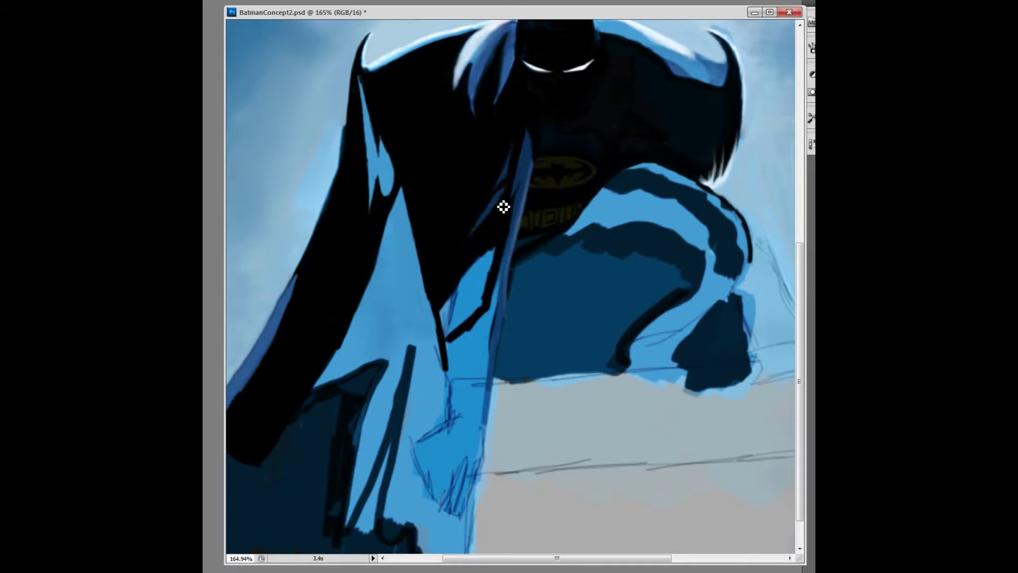
pyautogui.moveTo(498, 275); pyautogui.dragTo(456, 241)
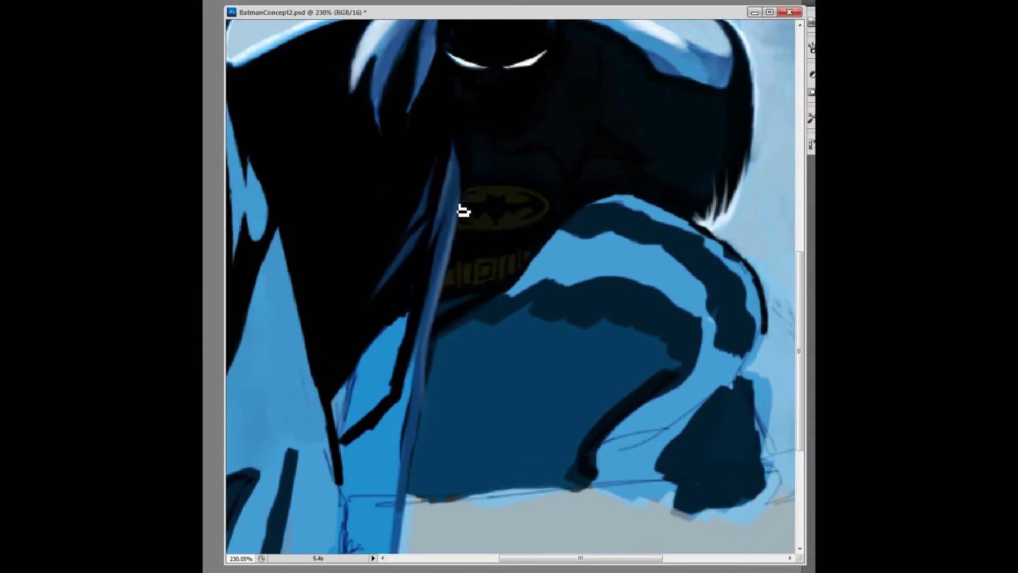
pyautogui.moveTo(423, 371); pyautogui.dragTo(358, 196)
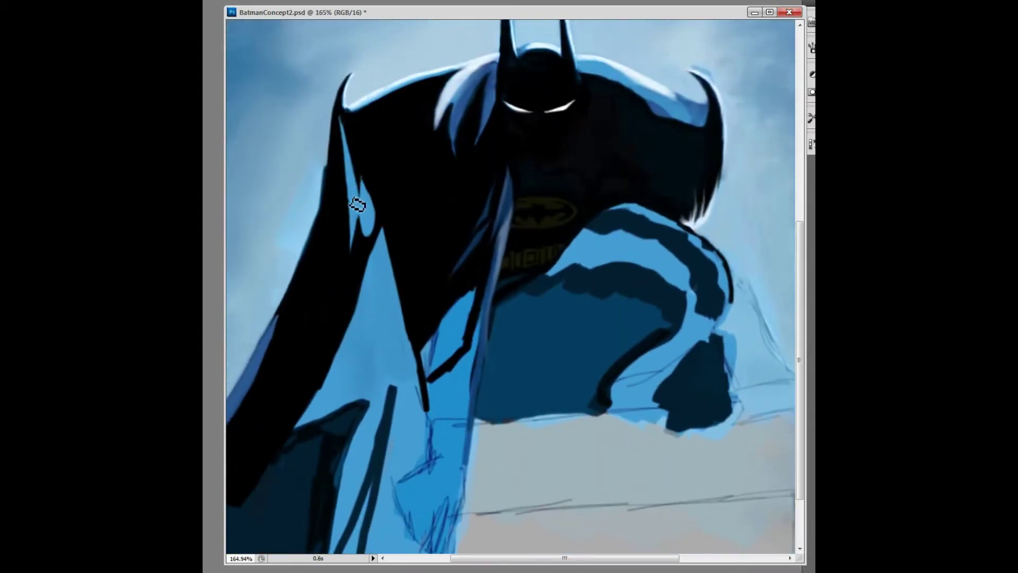
pyautogui.moveTo(343, 123); pyautogui.dragTo(366, 213)
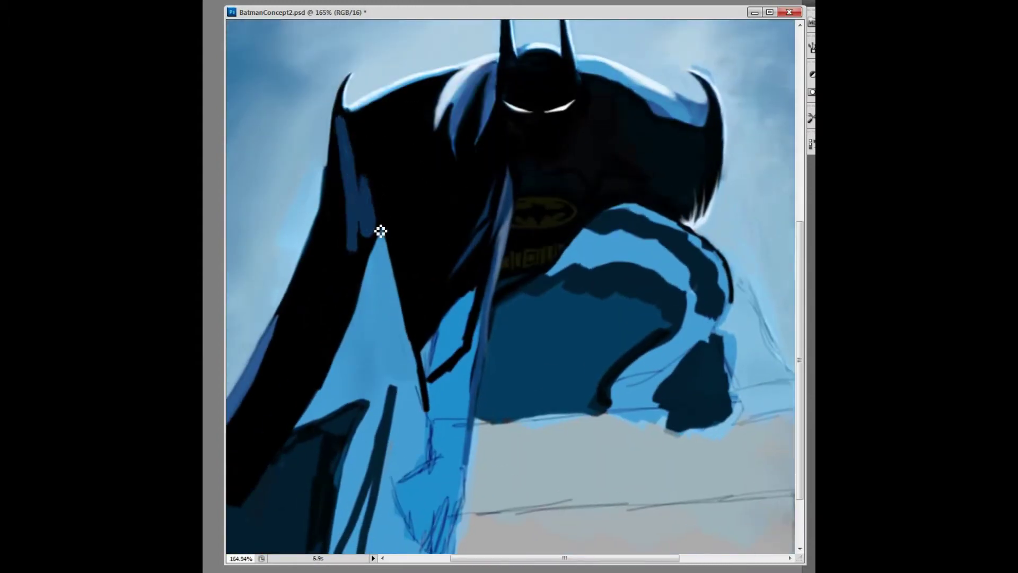
pyautogui.moveTo(351, 128); pyautogui.dragTo(355, 182)
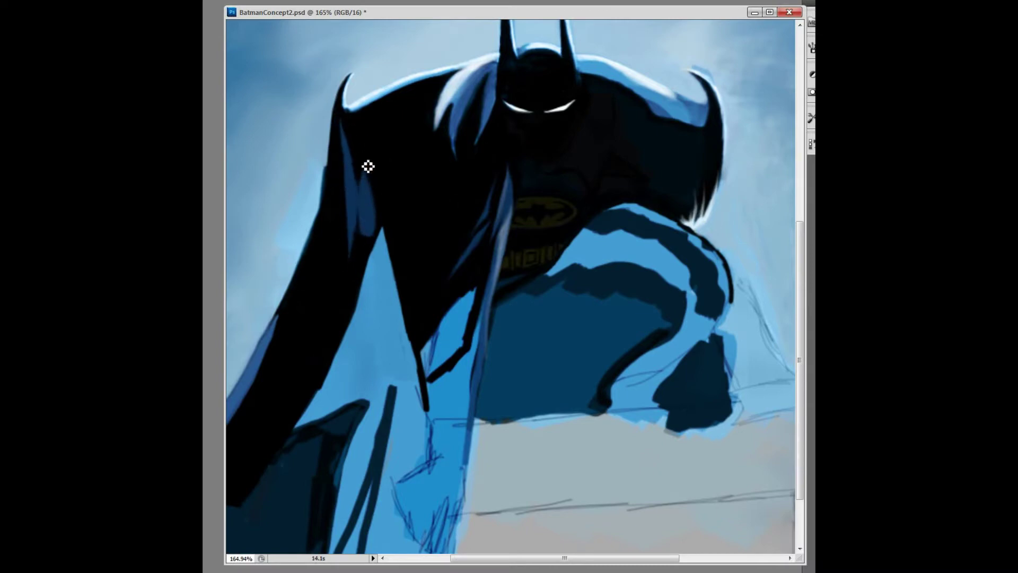
# Step: Paint the lower cape dark muted blue with vertical folds, plus a dark hand gripping the ledge
pyautogui.moveTo(374, 217)
pyautogui.mouseDown()
pyautogui.moveTo(316, 425)
pyautogui.moveTo(371, 339)
pyautogui.moveTo(393, 233)
pyautogui.moveTo(302, 432)
pyautogui.moveTo(352, 422)
pyautogui.mouseUp()
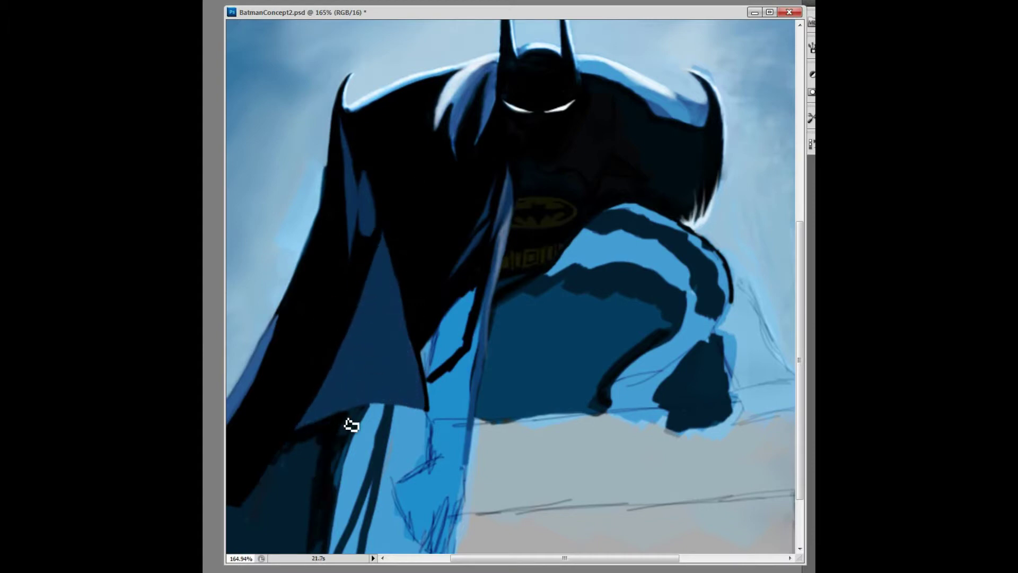
pyautogui.moveTo(351, 496)
pyautogui.mouseDown()
pyautogui.moveTo(341, 435)
pyautogui.moveTo(400, 416)
pyautogui.moveTo(359, 288)
pyautogui.mouseUp()
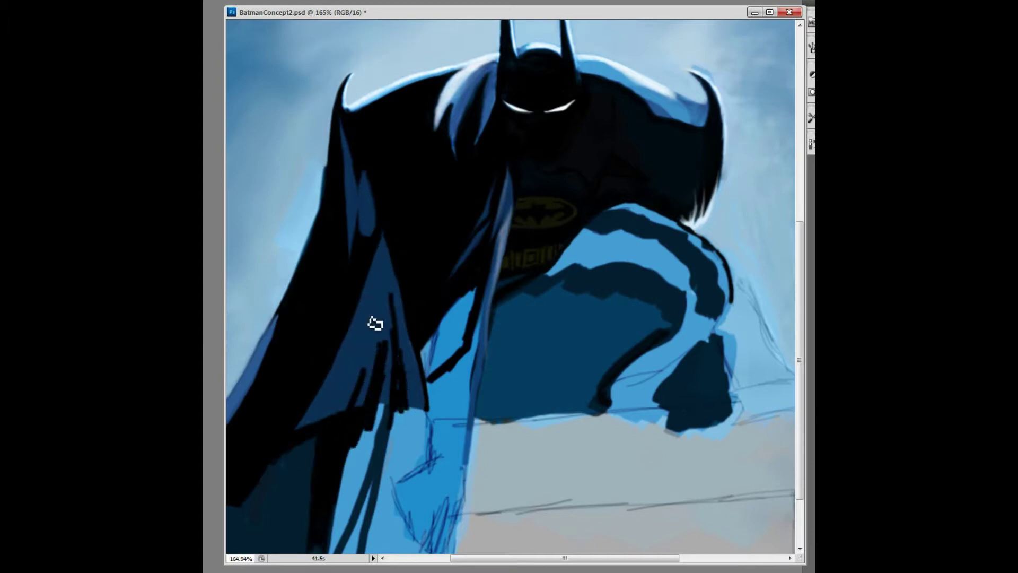
pyautogui.moveTo(408, 351); pyautogui.dragTo(395, 386)
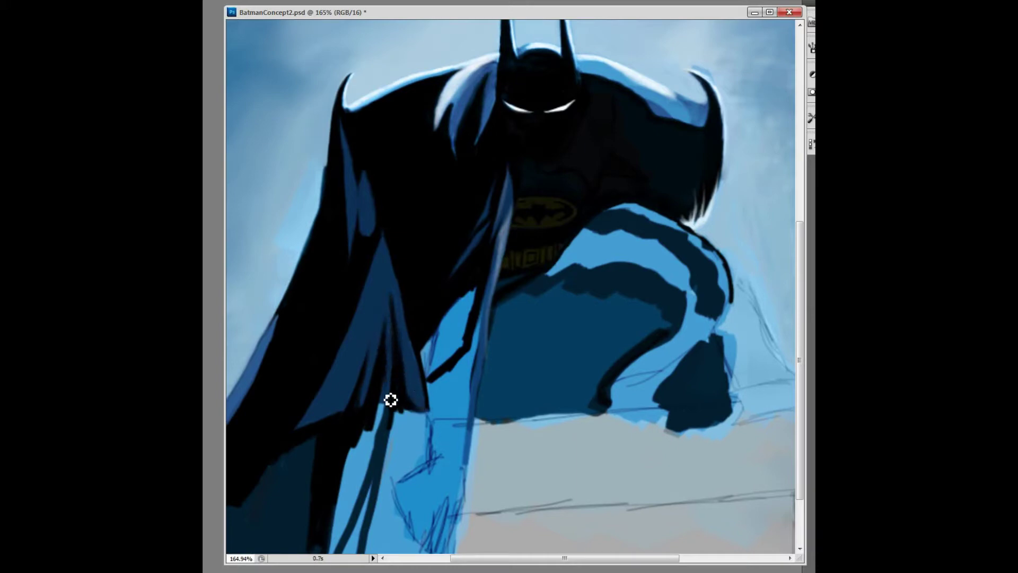
pyautogui.moveTo(396, 343); pyautogui.dragTo(383, 269)
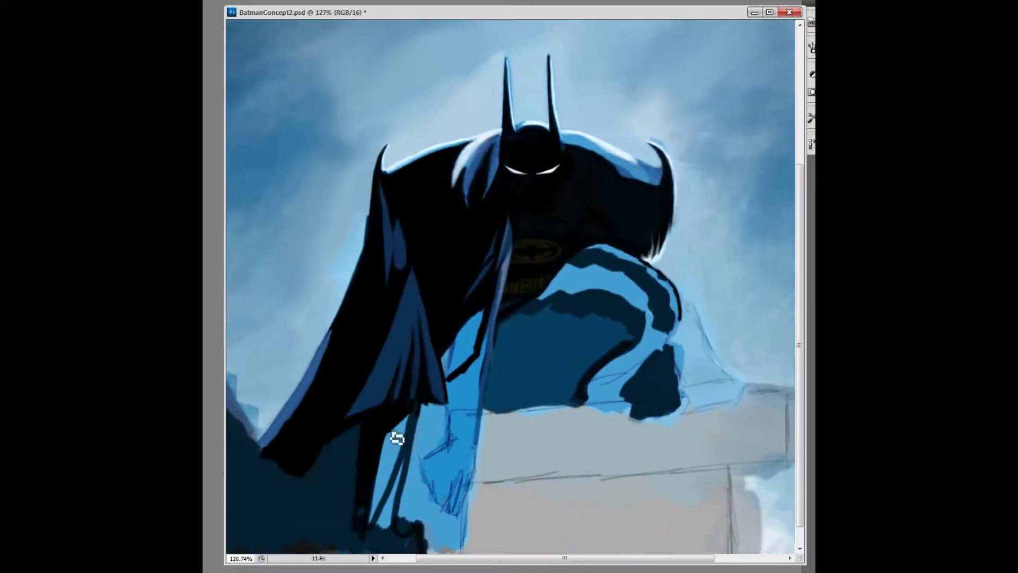
pyautogui.moveTo(398, 432)
pyautogui.mouseDown()
pyautogui.moveTo(431, 422)
pyautogui.moveTo(468, 391)
pyautogui.moveTo(457, 439)
pyautogui.moveTo(423, 461)
pyautogui.moveTo(418, 484)
pyautogui.moveTo(472, 325)
pyautogui.moveTo(432, 324)
pyautogui.moveTo(458, 401)
pyautogui.mouseUp()
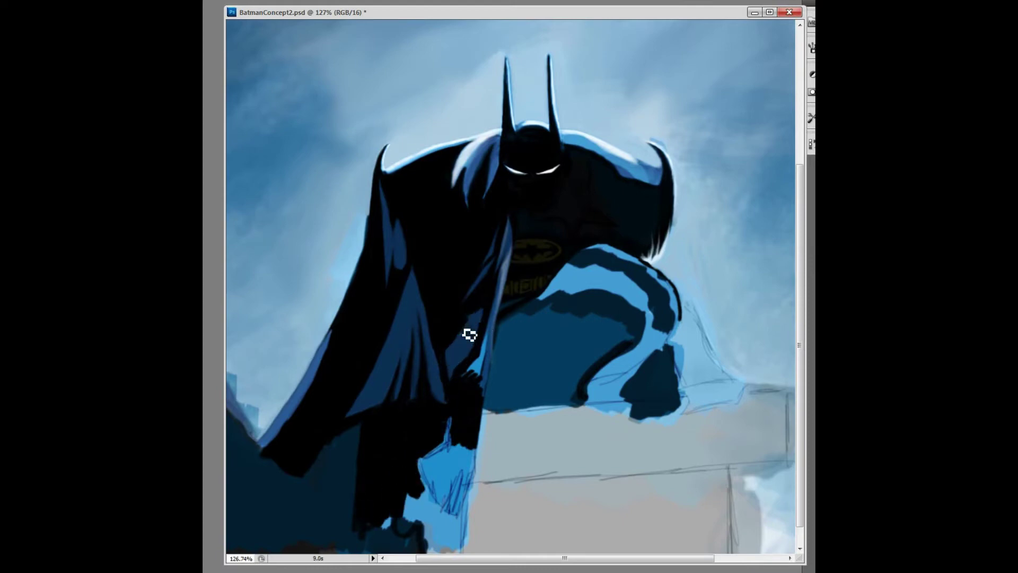
# Step: On the Batman layer, cover the rough hand in dark cape colour down to the bottom edge
pyautogui.moveTo(421, 440)
pyautogui.mouseDown()
pyautogui.moveTo(418, 363)
pyautogui.moveTo(428, 326)
pyautogui.mouseUp()
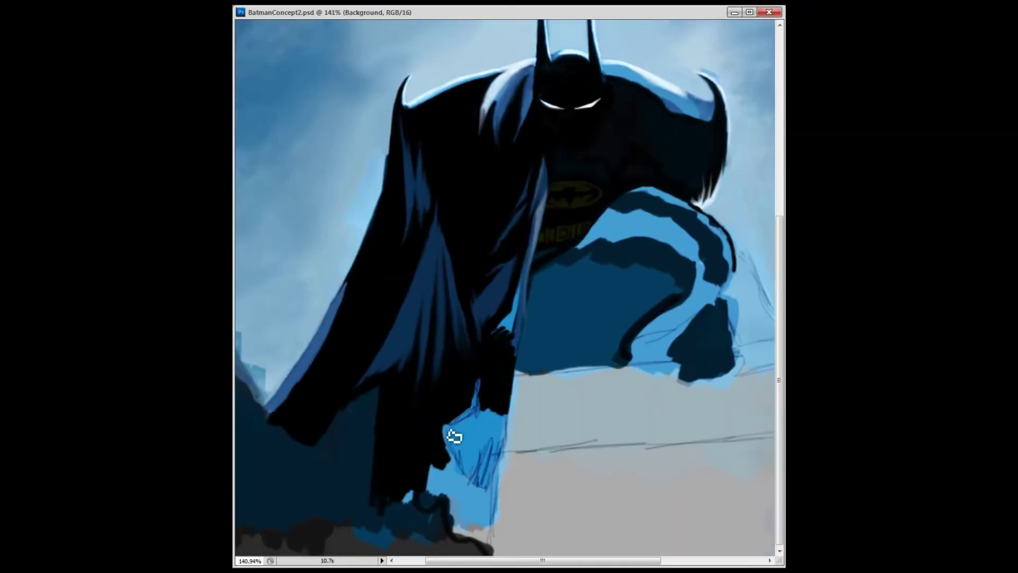
pyautogui.keyDown('ctrl'); pyautogui.click(475, 434); pyautogui.keyUp('ctrl')
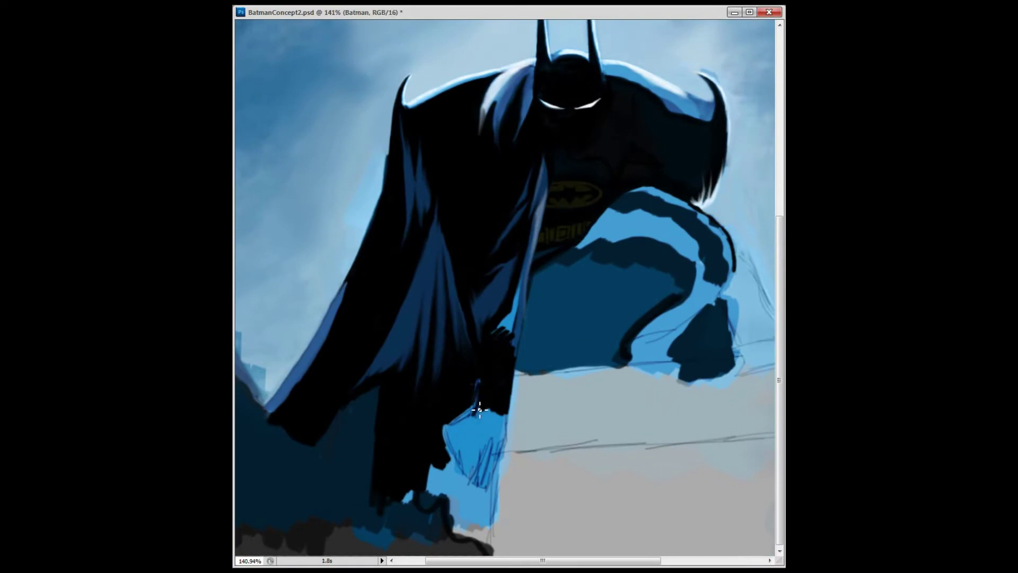
pyautogui.moveTo(511, 418); pyautogui.dragTo(485, 492)
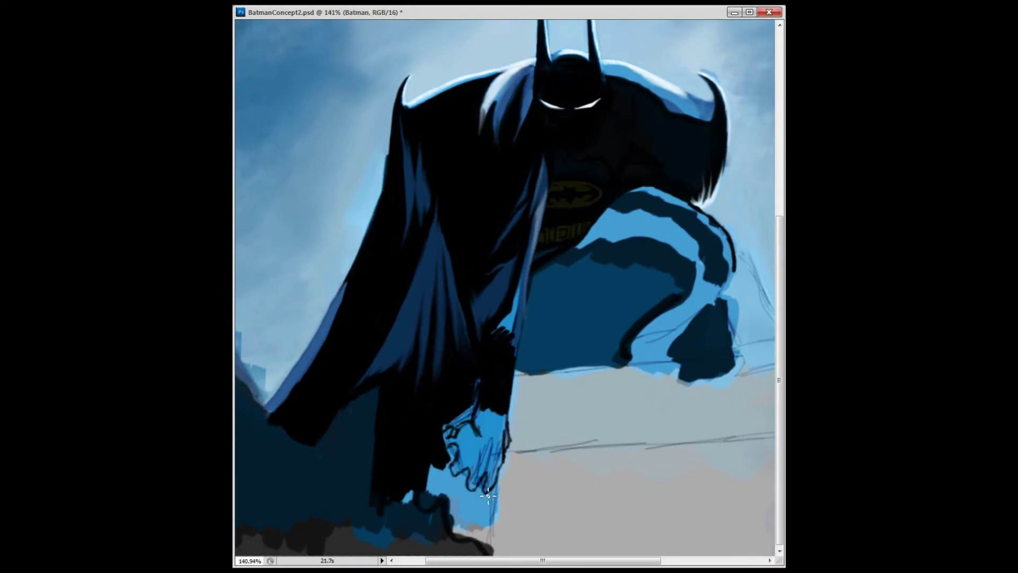
pyautogui.moveTo(479, 428); pyautogui.dragTo(467, 477)
pyautogui.moveTo(472, 520); pyautogui.dragTo(484, 402)
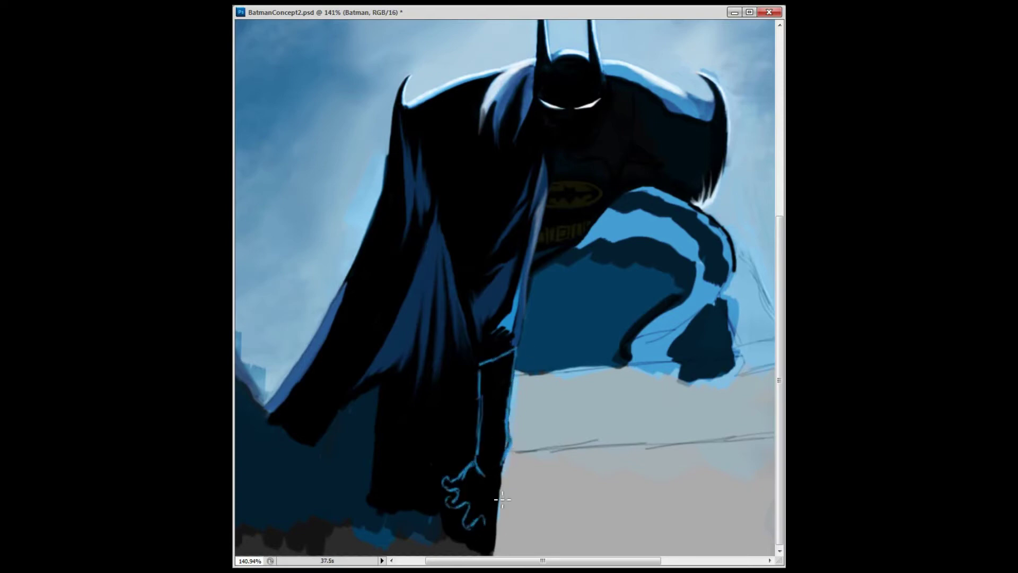
# Step: Sketch the forearm outline, fold hatching and gloved hand shape in light blue
pyautogui.moveTo(482, 451)
pyautogui.mouseDown()
pyautogui.moveTo(474, 377)
pyautogui.moveTo(507, 502)
pyautogui.mouseUp()
pyautogui.moveTo(446, 429)
pyautogui.mouseDown()
pyautogui.moveTo(466, 372)
pyautogui.moveTo(449, 417)
pyautogui.mouseUp()
pyautogui.moveTo(469, 371); pyautogui.dragTo(476, 455)
pyautogui.moveTo(469, 393)
pyautogui.mouseDown()
pyautogui.moveTo(440, 424)
pyautogui.moveTo(450, 393)
pyautogui.mouseUp()
pyautogui.moveTo(450, 501)
pyautogui.mouseDown()
pyautogui.moveTo(466, 534)
pyautogui.moveTo(484, 466)
pyautogui.moveTo(455, 488)
pyautogui.moveTo(504, 518)
pyautogui.moveTo(508, 477)
pyautogui.mouseUp()
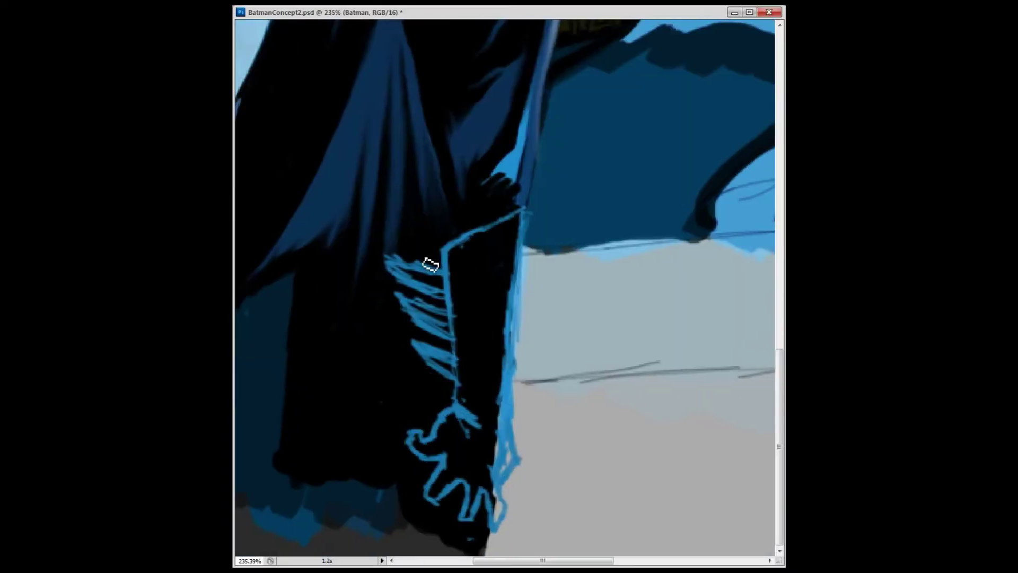
# Step: Paint over the stray light-blue stripes on the upper arm in dark
pyautogui.moveTo(455, 277)
pyautogui.mouseDown()
pyautogui.moveTo(411, 280)
pyautogui.moveTo(405, 302)
pyautogui.moveTo(422, 355)
pyautogui.moveTo(437, 298)
pyautogui.moveTo(443, 371)
pyautogui.moveTo(395, 272)
pyautogui.moveTo(447, 303)
pyautogui.moveTo(409, 276)
pyautogui.mouseUp()
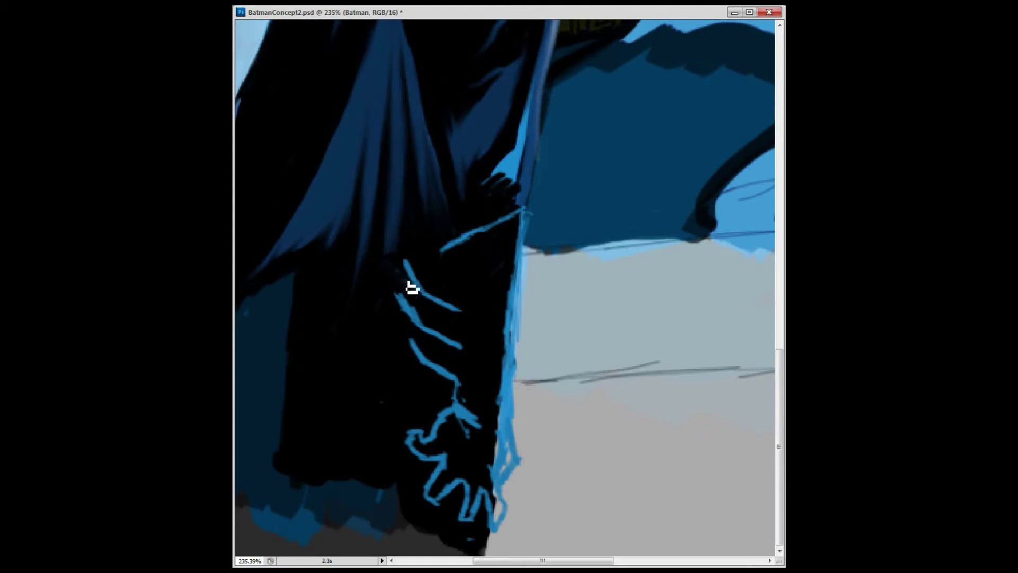
pyautogui.moveTo(454, 248); pyautogui.dragTo(511, 223)
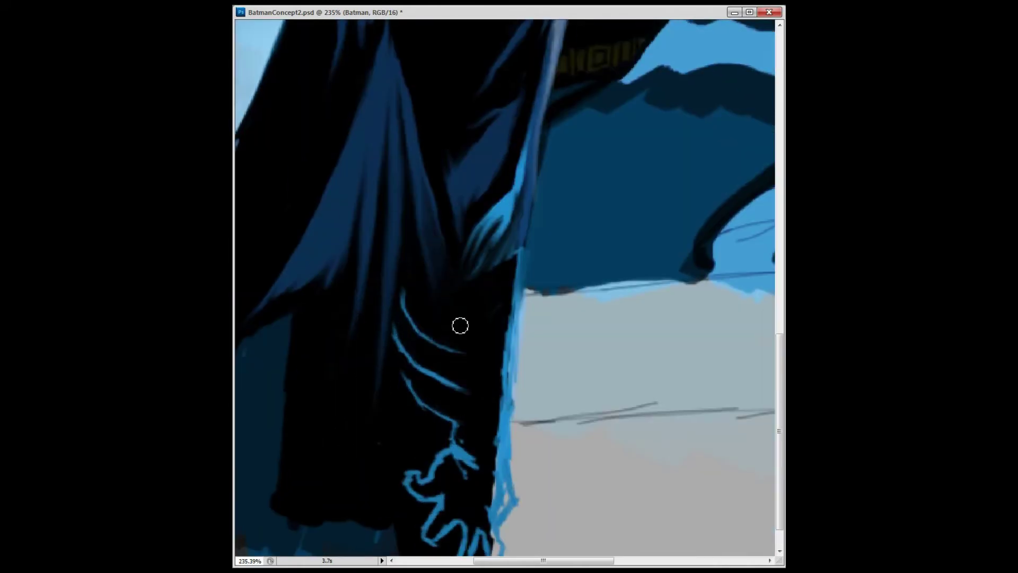
pyautogui.scroll(-3, 423, 318)
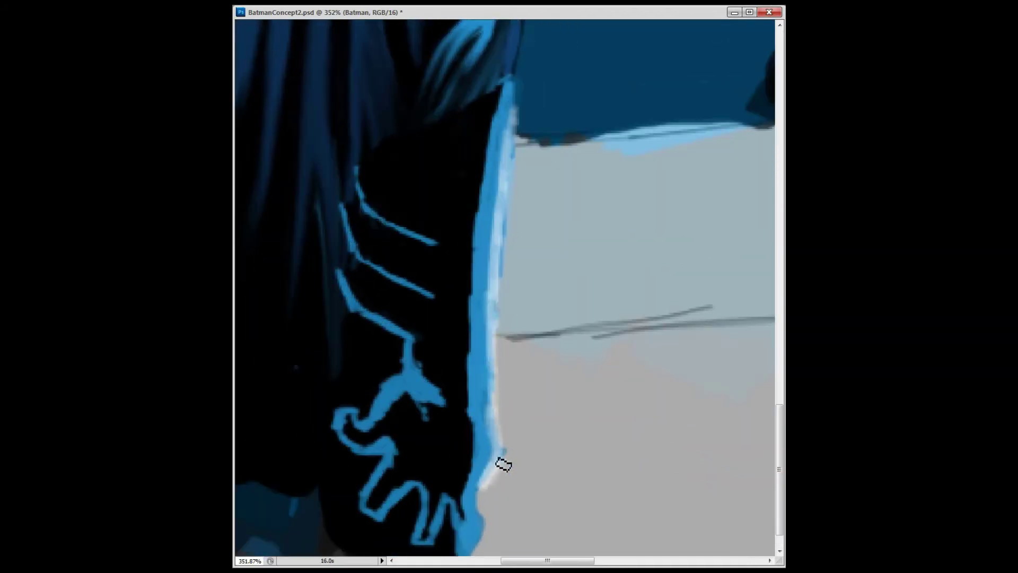
# Step: Dim the bright blue finger stripes on the hand with dark paint
pyautogui.moveTo(353, 455)
pyautogui.mouseDown()
pyautogui.moveTo(375, 483)
pyautogui.moveTo(392, 482)
pyautogui.moveTo(405, 539)
pyautogui.moveTo(357, 492)
pyautogui.moveTo(361, 423)
pyautogui.moveTo(325, 364)
pyautogui.moveTo(269, 446)
pyautogui.moveTo(305, 357)
pyautogui.moveTo(375, 461)
pyautogui.moveTo(384, 454)
pyautogui.moveTo(432, 496)
pyautogui.moveTo(412, 511)
pyautogui.mouseUp()
pyautogui.scroll(-2, 412, 511)
pyautogui.moveTo(393, 414)
pyautogui.mouseDown()
pyautogui.moveTo(345, 318)
pyautogui.moveTo(386, 421)
pyautogui.moveTo(403, 288)
pyautogui.moveTo(386, 399)
pyautogui.moveTo(451, 509)
pyautogui.mouseUp()
pyautogui.scroll(1, 431, 377)
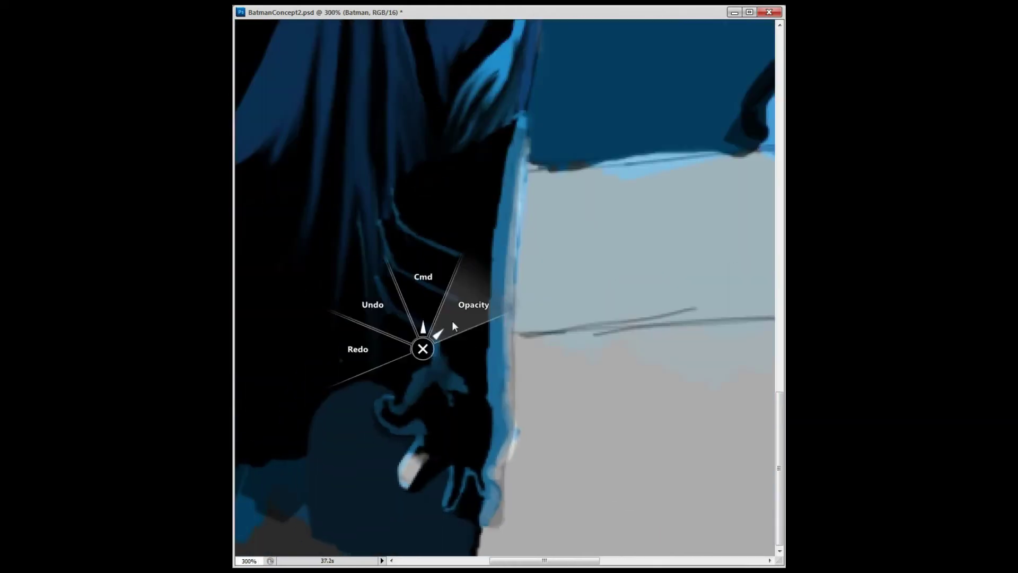
pyautogui.moveTo(432, 377)
pyautogui.mouseDown()
pyautogui.moveTo(449, 409)
pyautogui.moveTo(403, 486)
pyautogui.mouseUp()
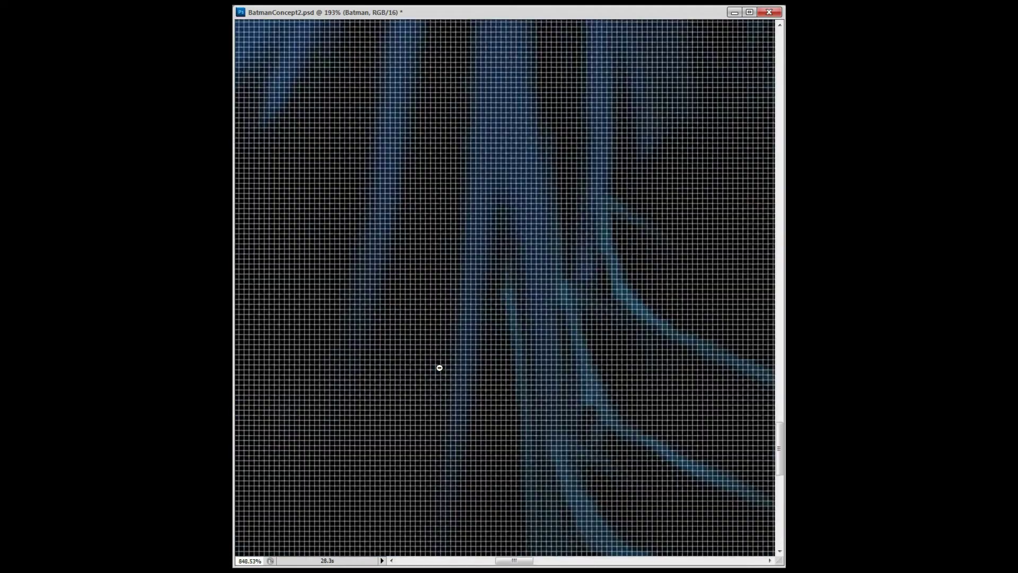
pyautogui.scroll(3, 502, 377)
pyautogui.scroll(-1, 503, 378)
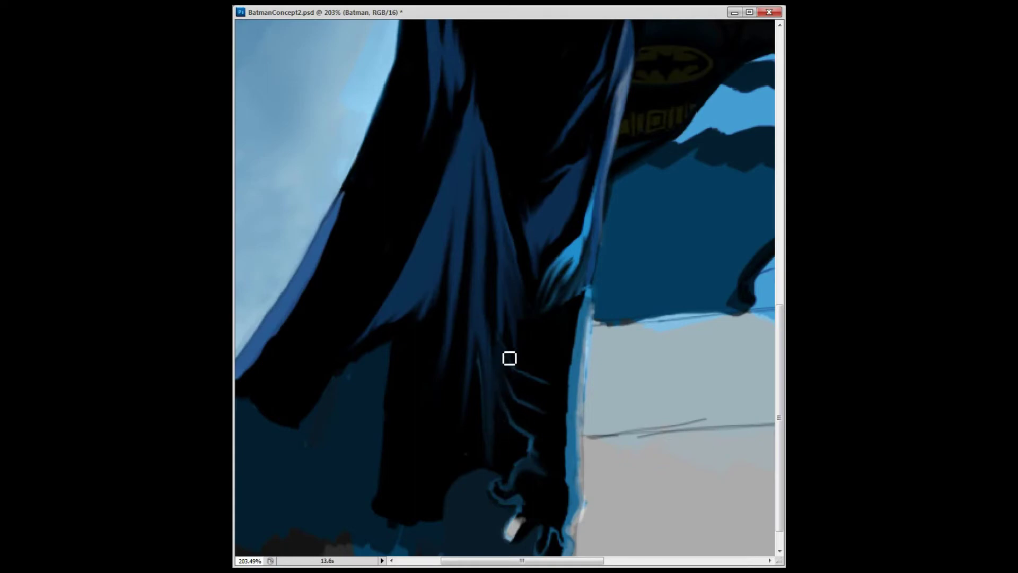
# Step: Add light-blue strokes along the cape's right edge and brush grey over the ledge
pyautogui.scroll(1, 503, 414)
pyautogui.moveTo(479, 269)
pyautogui.mouseDown()
pyautogui.moveTo(468, 391)
pyautogui.moveTo(478, 486)
pyautogui.moveTo(418, 486)
pyautogui.moveTo(402, 503)
pyautogui.mouseUp()
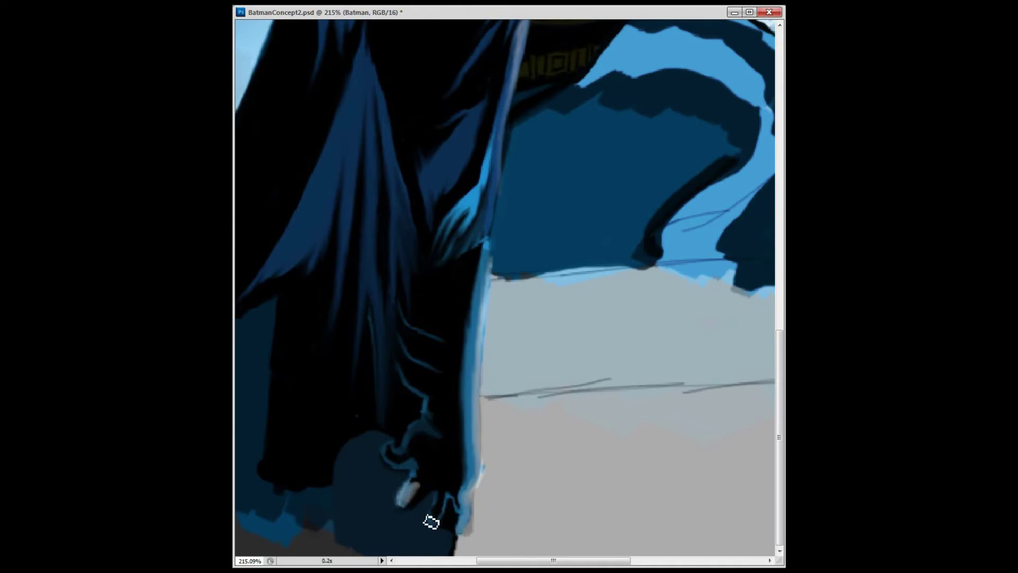
pyautogui.moveTo(480, 494); pyautogui.dragTo(472, 537)
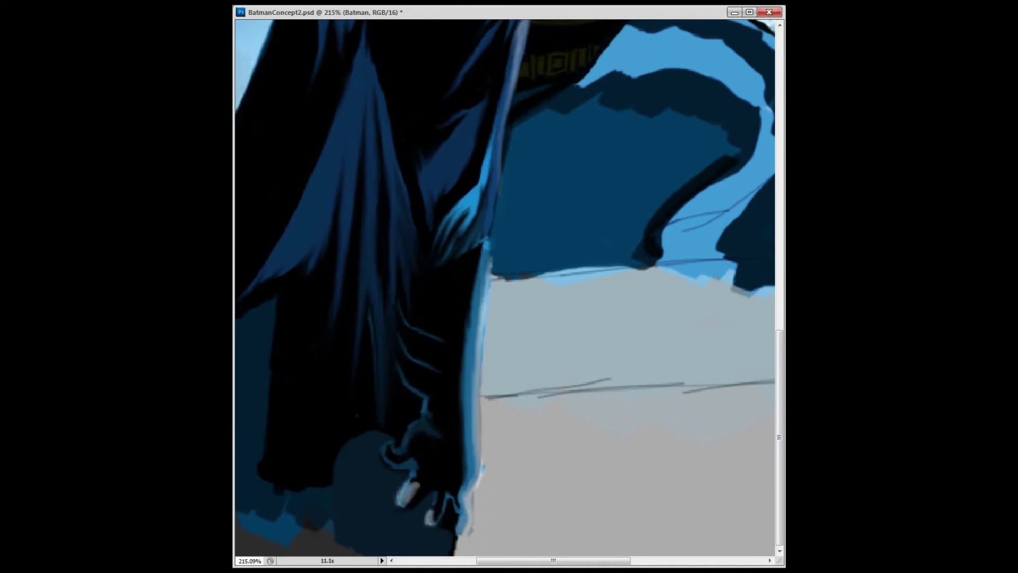
pyautogui.moveTo(636, 318); pyautogui.dragTo(493, 451)
pyautogui.moveTo(663, 287); pyautogui.dragTo(530, 551)
pyautogui.scroll(-5, 647, 325)
# Step: Fill the rest of the ledge with grey and paint the cape edge over the wall's left side
pyautogui.moveTo(636, 392)
pyautogui.mouseDown()
pyautogui.moveTo(578, 419)
pyautogui.moveTo(620, 420)
pyautogui.mouseUp()
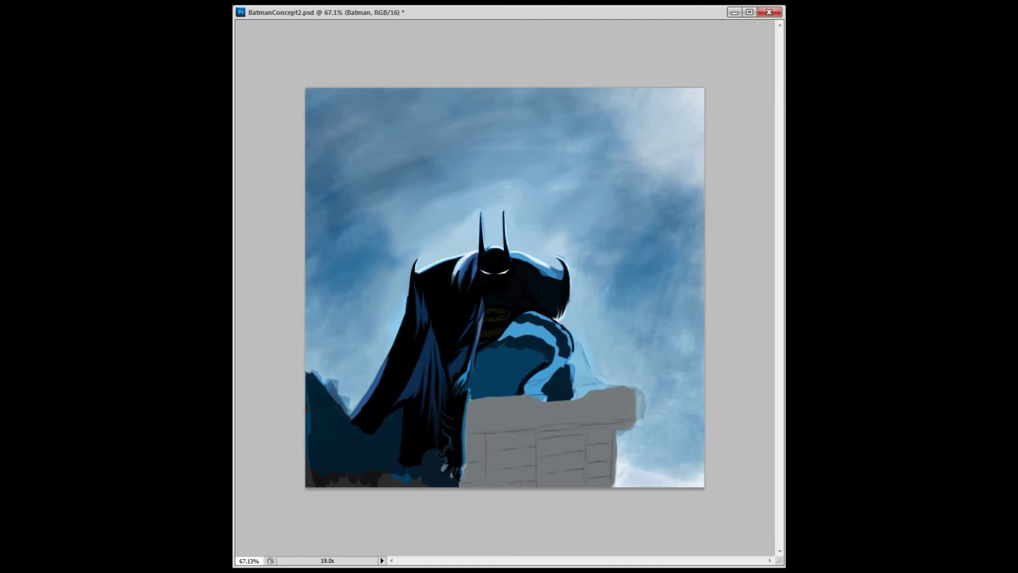
pyautogui.scroll(5, 562, 464)
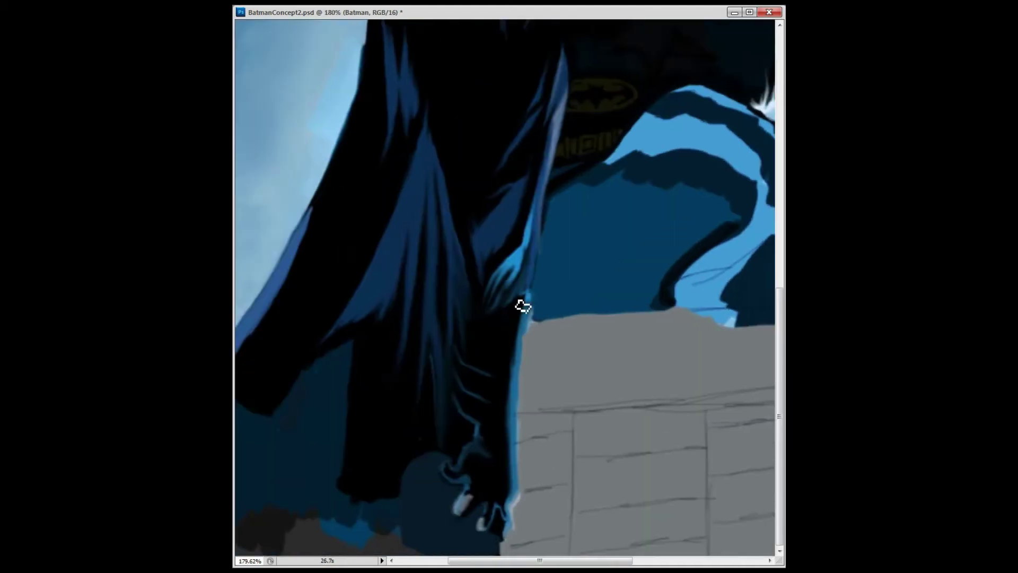
pyautogui.moveTo(508, 552)
pyautogui.mouseDown()
pyautogui.moveTo(525, 390)
pyautogui.moveTo(519, 521)
pyautogui.mouseUp()
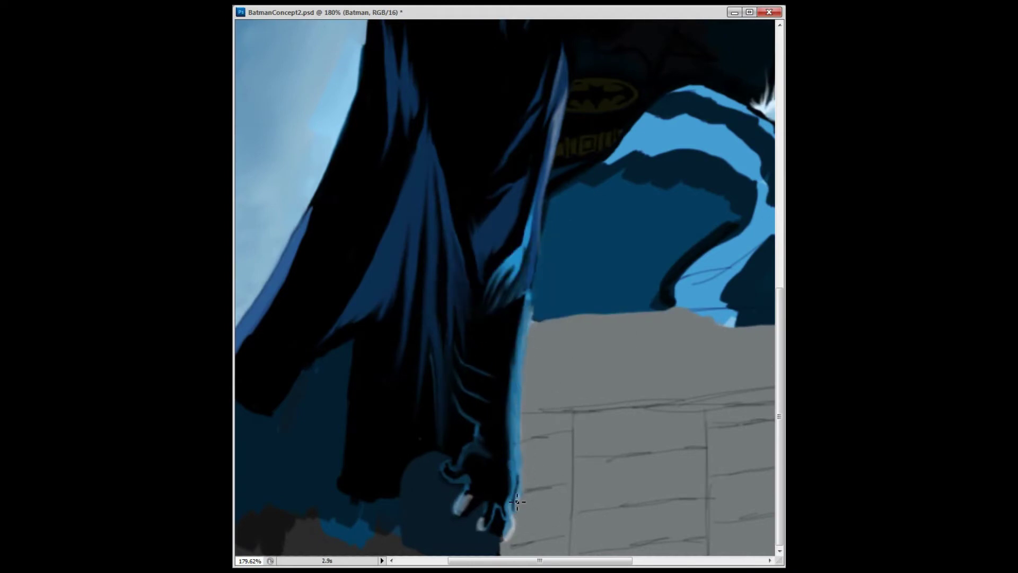
pyautogui.hscroll(2, 442, 338)
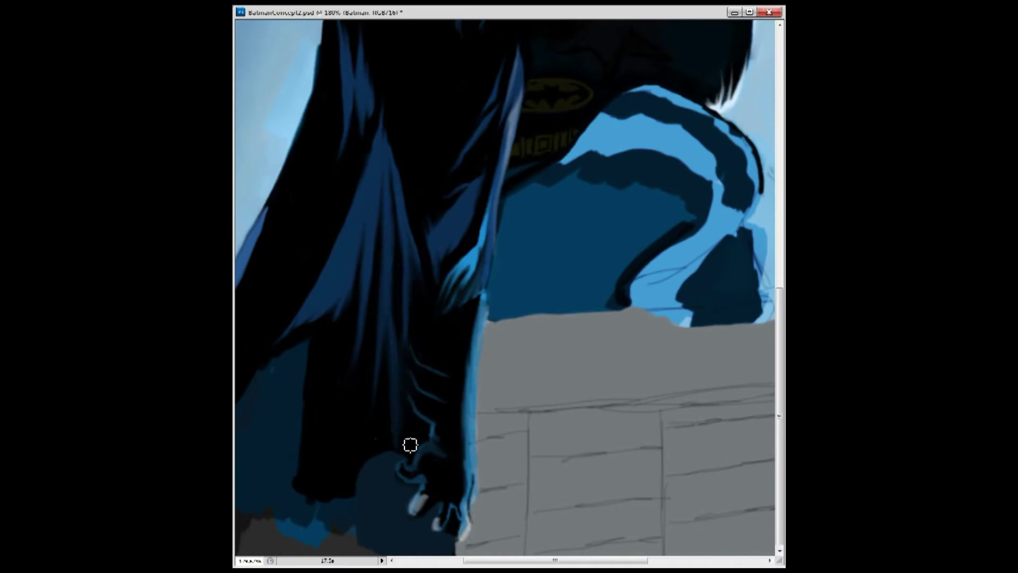
# Step: Darken the cape edge beside the wall, then paint a light-blue highlight down it
pyautogui.hscroll(3, 409, 302)
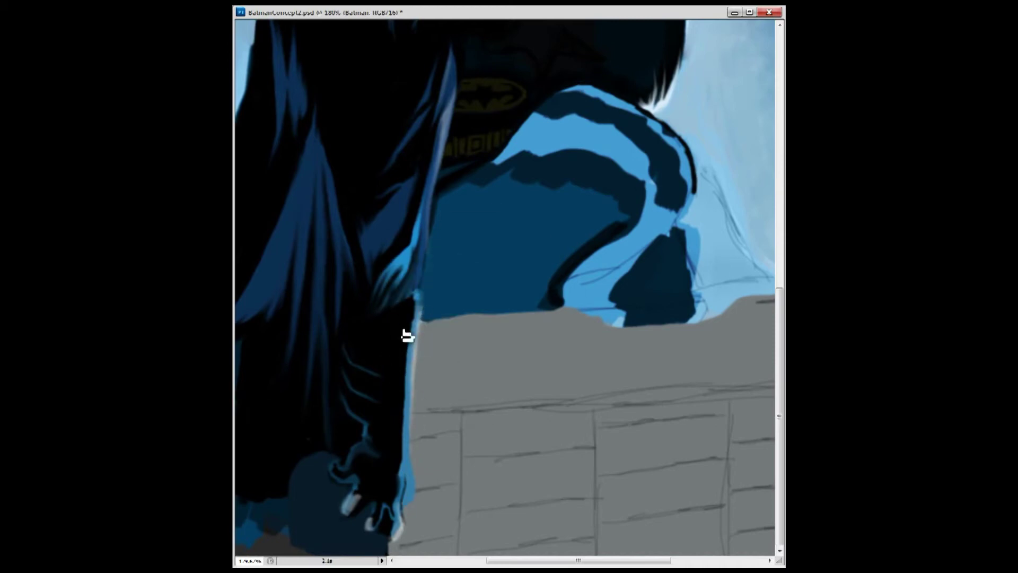
pyautogui.moveTo(411, 393)
pyautogui.mouseDown()
pyautogui.moveTo(401, 307)
pyautogui.moveTo(409, 459)
pyautogui.mouseUp()
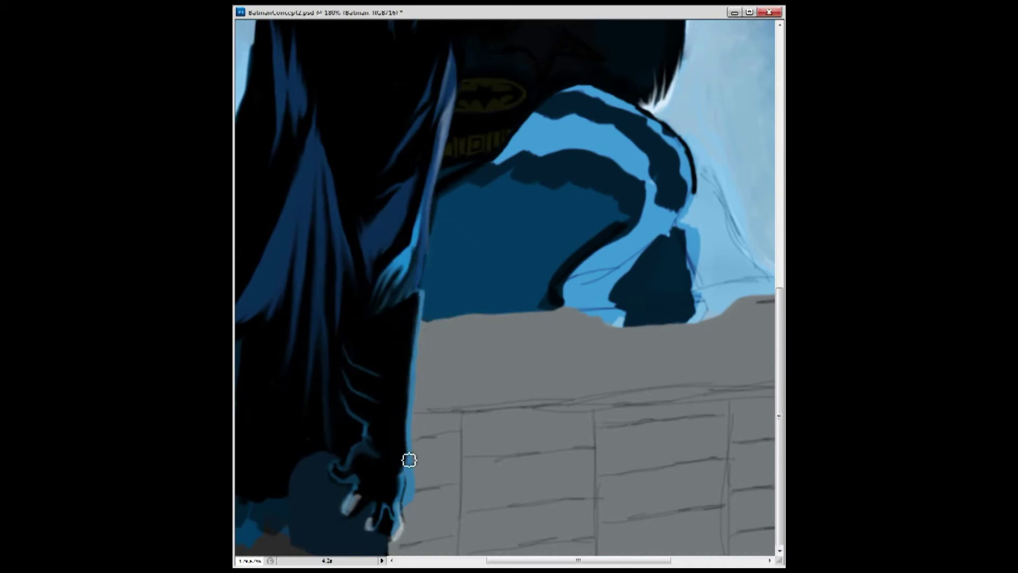
pyautogui.click(486, 325)
pyautogui.moveTo(462, 268); pyautogui.dragTo(481, 214)
pyautogui.moveTo(473, 134); pyautogui.dragTo(457, 480)
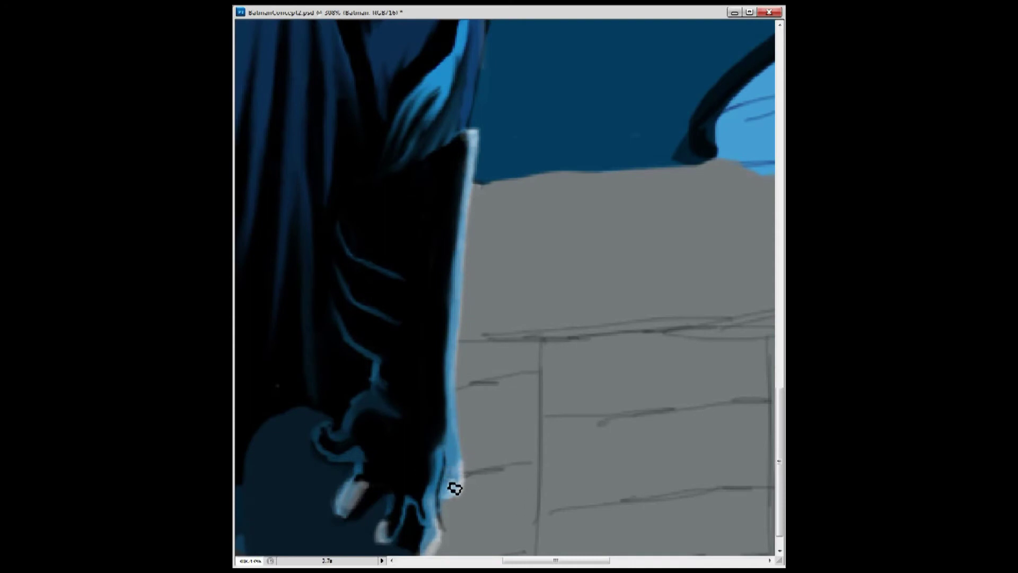
pyautogui.moveTo(450, 502)
pyautogui.mouseDown()
pyautogui.moveTo(462, 445)
pyautogui.moveTo(460, 488)
pyautogui.mouseUp()
# Step: Repaint the blue highlight along the cape's lower fold edge
pyautogui.scroll(-3, 500, 311)
pyautogui.scroll(2, 448, 230)
pyautogui.moveTo(448, 230)
pyautogui.mouseDown()
pyautogui.moveTo(442, 310)
pyautogui.moveTo(419, 103)
pyautogui.mouseUp()
pyautogui.moveTo(414, 286); pyautogui.dragTo(418, 366)
pyautogui.moveTo(418, 325); pyautogui.dragTo(414, 132)
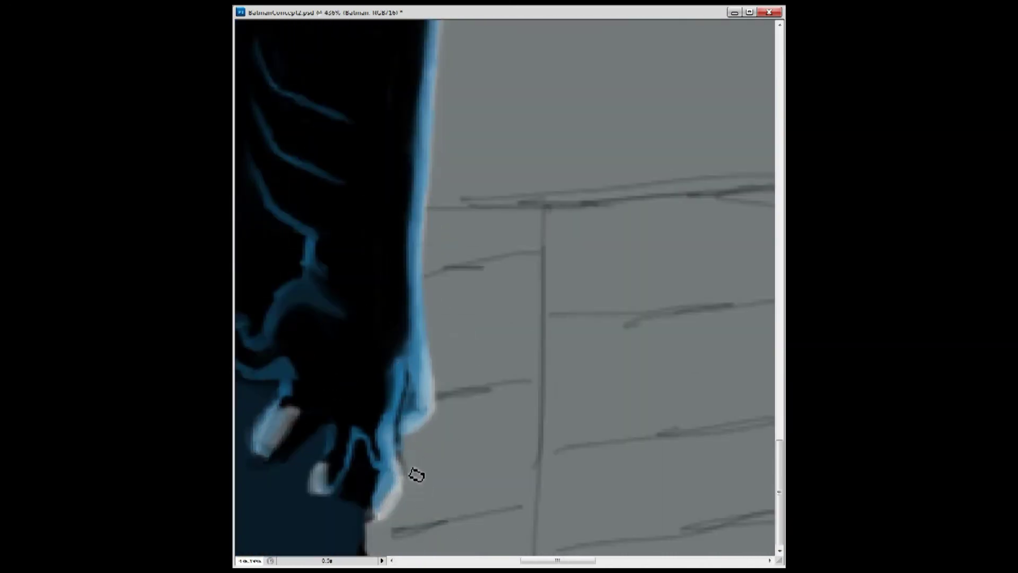
pyautogui.moveTo(411, 404); pyautogui.dragTo(399, 441)
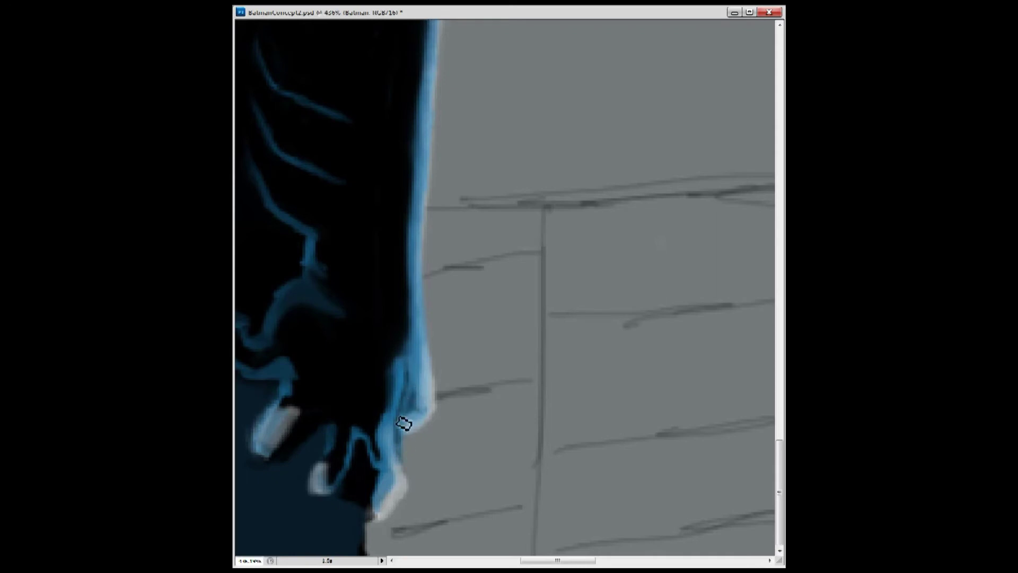
pyautogui.moveTo(414, 366); pyautogui.dragTo(402, 433)
pyautogui.scroll(3, 514, 423)
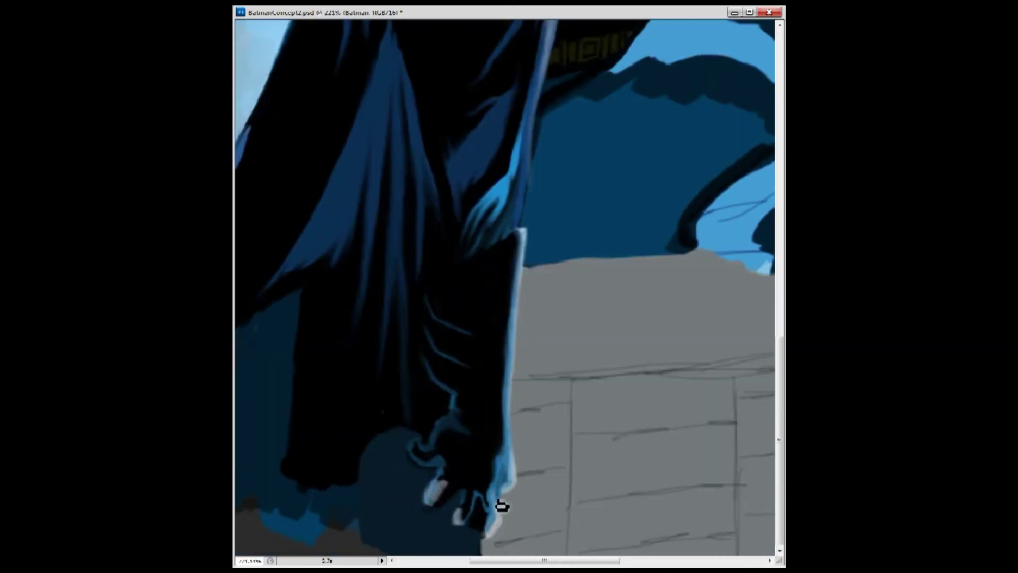
# Step: Touch up the dark area around the fingers and add light fingertip highlights
pyautogui.moveTo(475, 446)
pyautogui.mouseDown()
pyautogui.moveTo(470, 493)
pyautogui.moveTo(434, 454)
pyautogui.moveTo(435, 496)
pyautogui.moveTo(426, 501)
pyautogui.mouseUp()
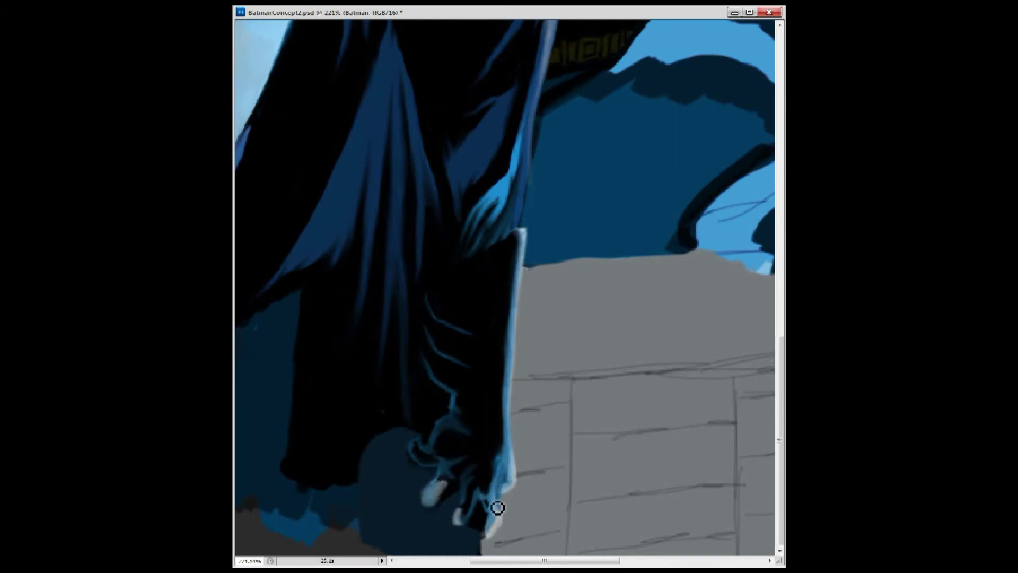
pyautogui.moveTo(412, 451); pyautogui.dragTo(438, 466)
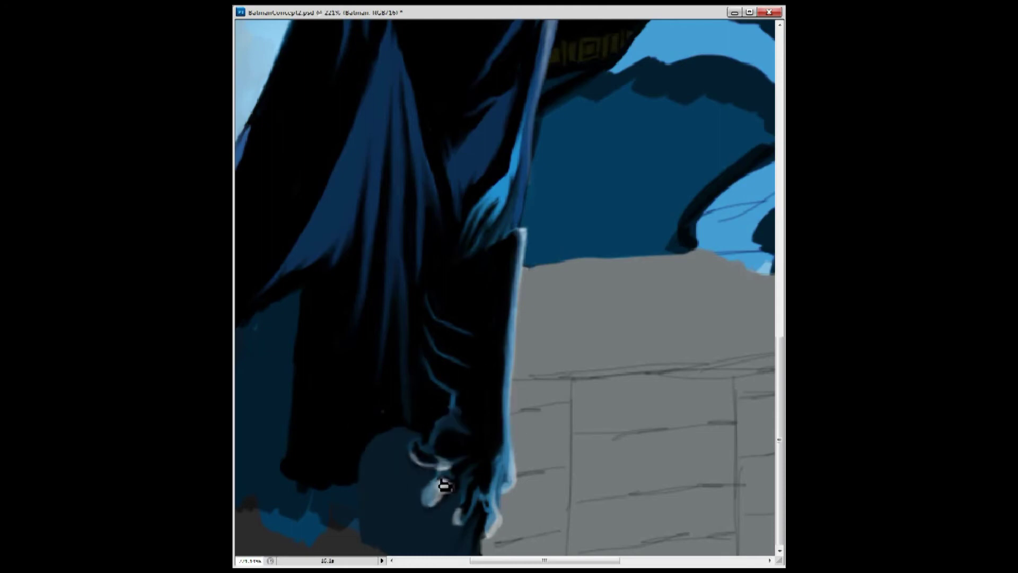
pyautogui.scroll(2, 439, 485)
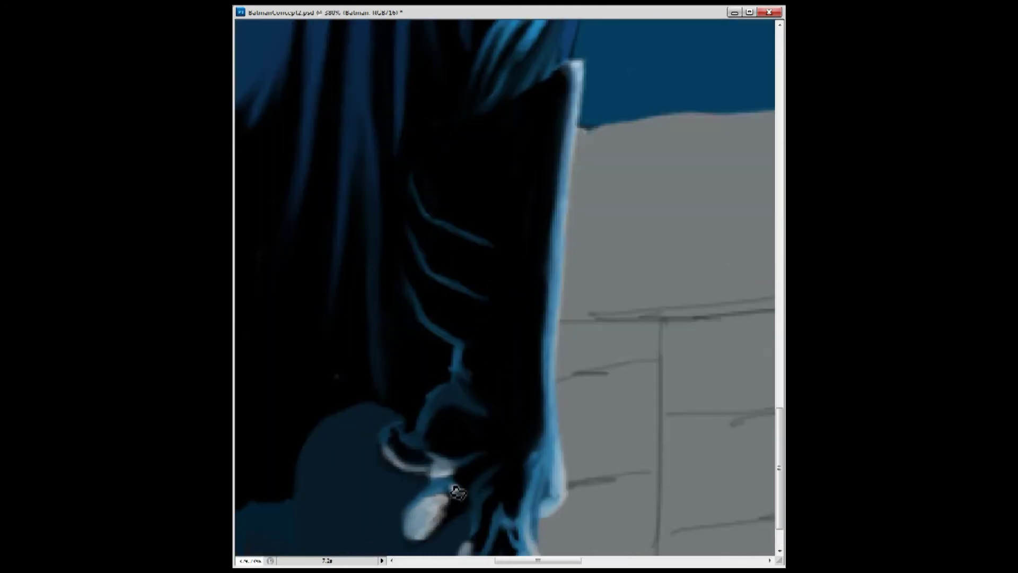
pyautogui.scroll(-2, 455, 489)
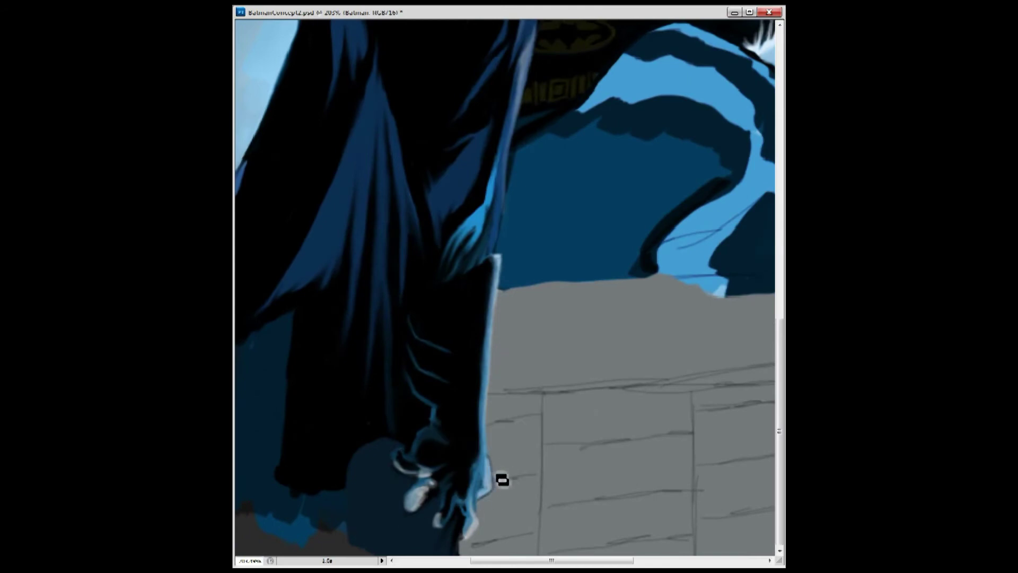
pyautogui.scroll(2, 499, 489)
pyautogui.moveTo(497, 417)
pyautogui.mouseDown()
pyautogui.moveTo(482, 481)
pyautogui.moveTo(450, 461)
pyautogui.moveTo(464, 430)
pyautogui.moveTo(442, 461)
pyautogui.mouseUp()
# Step: Darken the cape edge and the top of the wall
pyautogui.scroll(-2, 443, 461)
pyautogui.scroll(2, 446, 454)
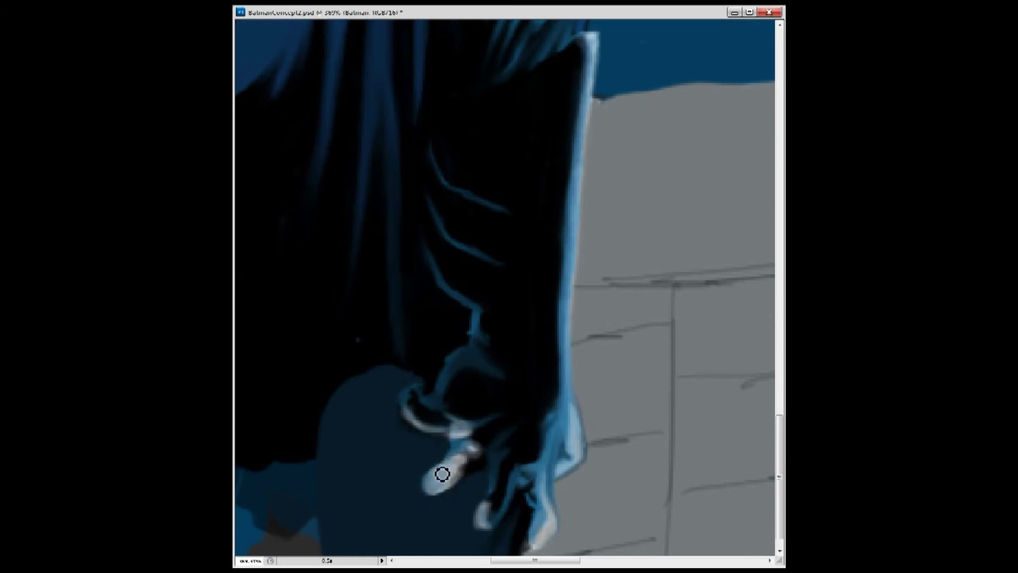
pyautogui.scroll(-5, 466, 482)
pyautogui.scroll(3, 440, 456)
pyautogui.moveTo(533, 281)
pyautogui.mouseDown()
pyautogui.moveTo(517, 344)
pyautogui.moveTo(594, 342)
pyautogui.mouseUp()
pyautogui.scroll(-3, 573, 220)
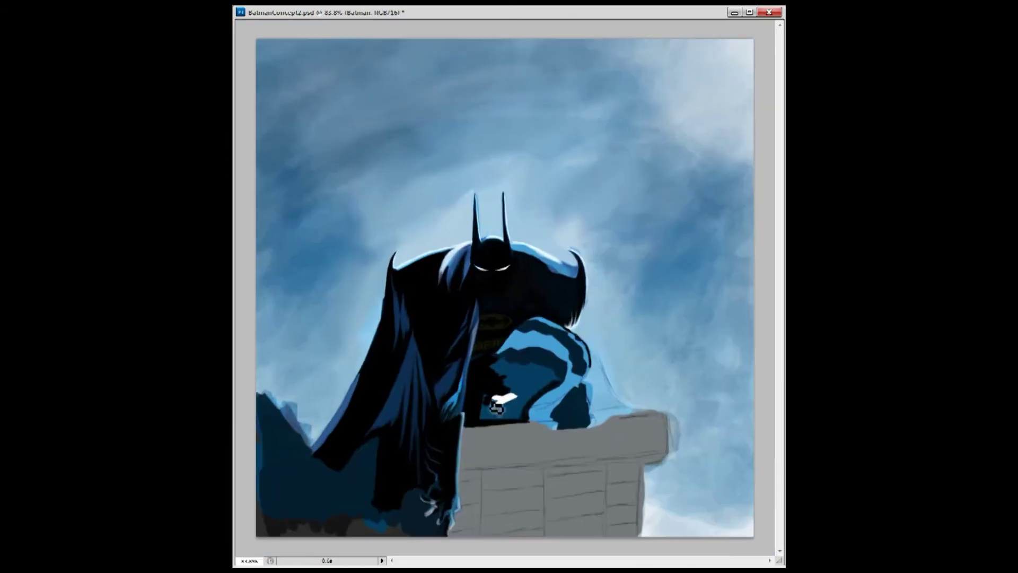
# Step: Darken the knee's light-blue highlight and paint light grey highlights on the knee and thigh
pyautogui.scroll(3, 492, 364)
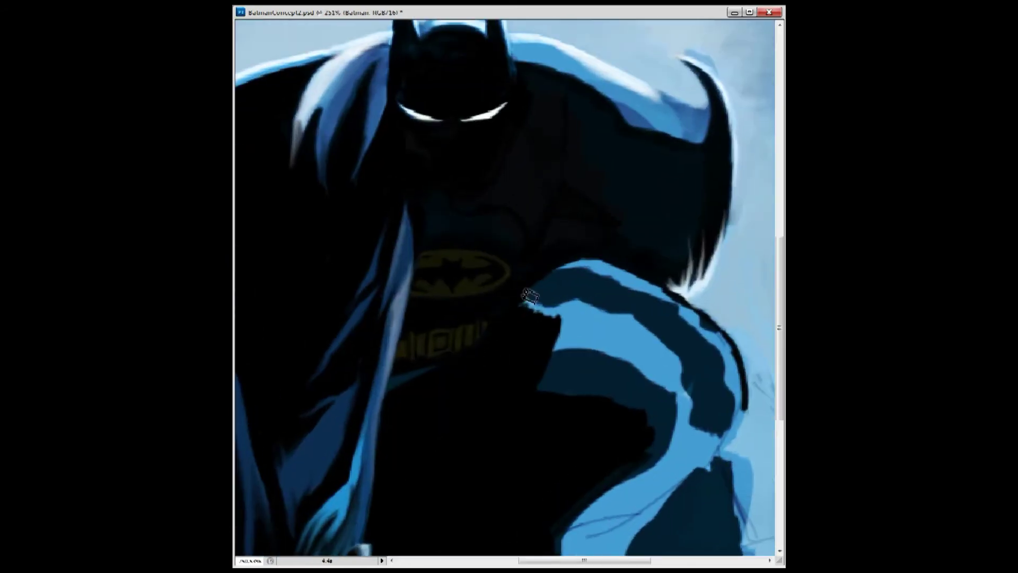
pyautogui.scroll(-2, 568, 227)
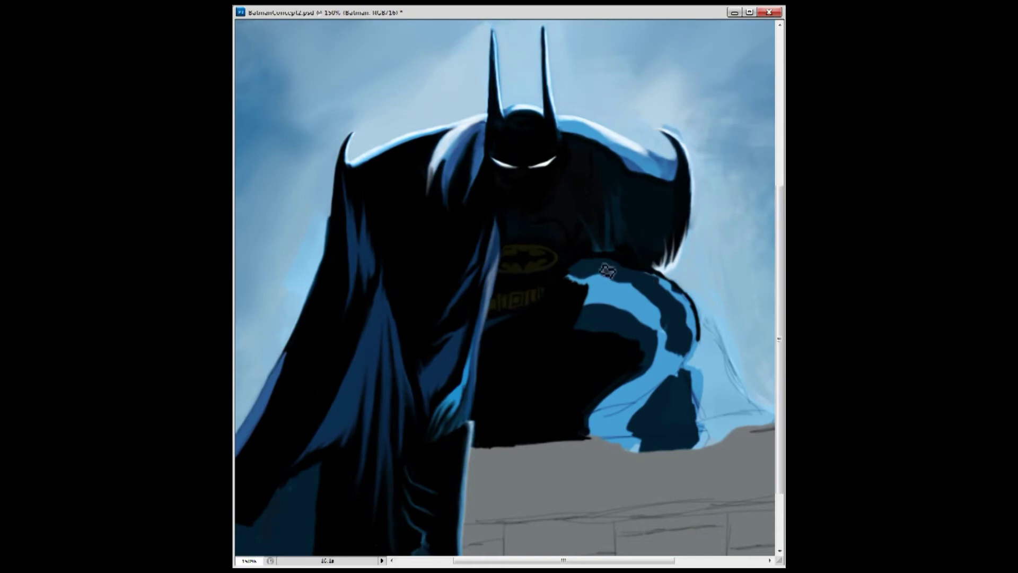
pyautogui.scroll(-2, 539, 389)
pyautogui.scroll(2, 482, 400)
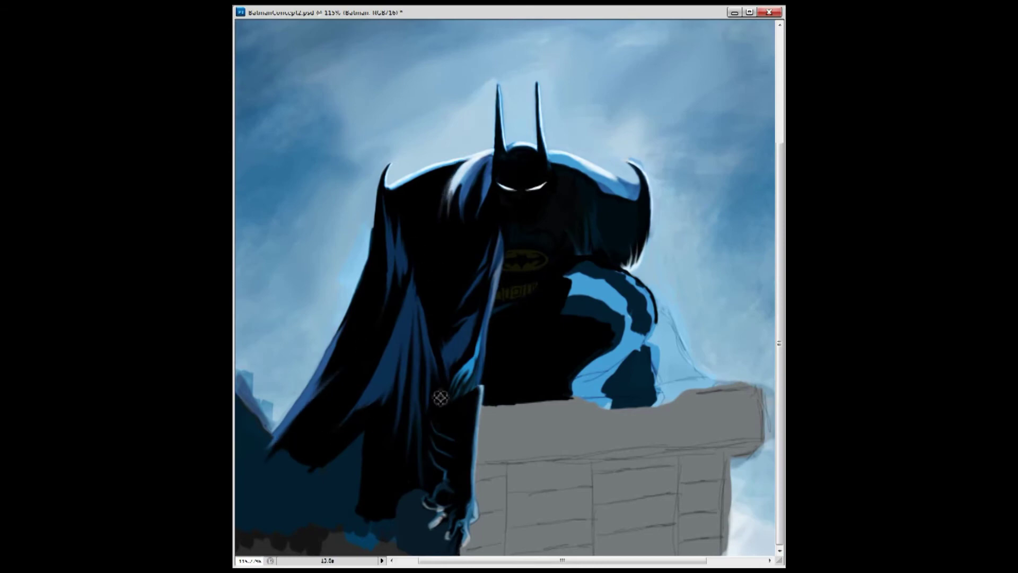
pyautogui.moveTo(626, 318)
pyautogui.mouseDown()
pyautogui.moveTo(584, 287)
pyautogui.moveTo(653, 302)
pyautogui.moveTo(586, 289)
pyautogui.mouseUp()
pyautogui.click(674, 273)
pyautogui.moveTo(504, 294); pyautogui.dragTo(556, 331)
pyautogui.moveTo(501, 294)
pyautogui.mouseDown()
pyautogui.moveTo(560, 334)
pyautogui.moveTo(424, 286)
pyautogui.moveTo(509, 297)
pyautogui.mouseUp()
pyautogui.moveTo(424, 292)
pyautogui.mouseDown()
pyautogui.moveTo(530, 310)
pyautogui.moveTo(580, 359)
pyautogui.mouseUp()
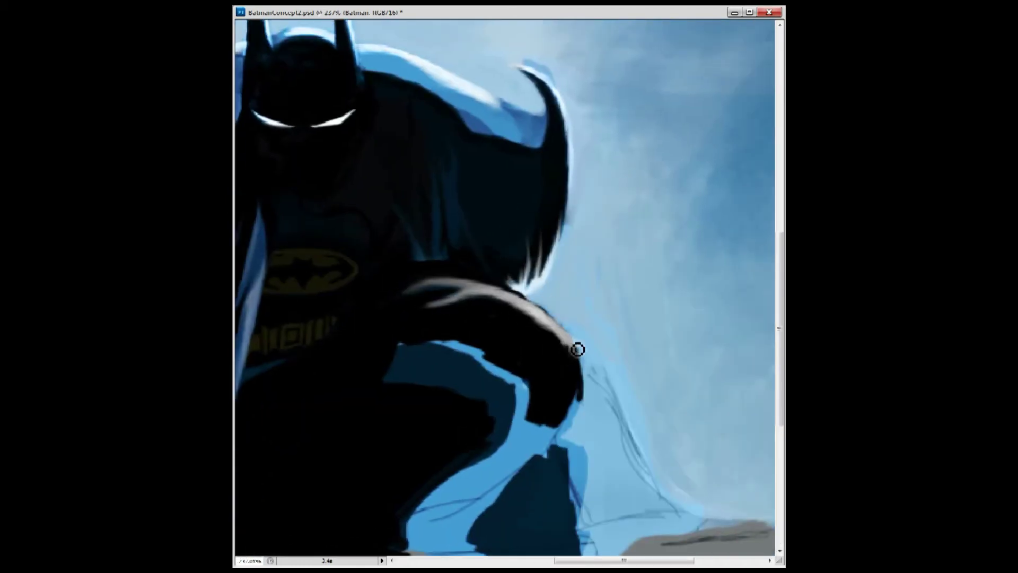
# Step: Paint dark shading over the thigh and along the knee edge
pyautogui.moveTo(422, 281)
pyautogui.mouseDown()
pyautogui.moveTo(488, 302)
pyautogui.moveTo(429, 318)
pyautogui.mouseUp()
pyautogui.moveTo(579, 357); pyautogui.dragTo(530, 456)
pyautogui.hotkey('ctrl', '-')
pyautogui.hotkey('ctrl', '-')
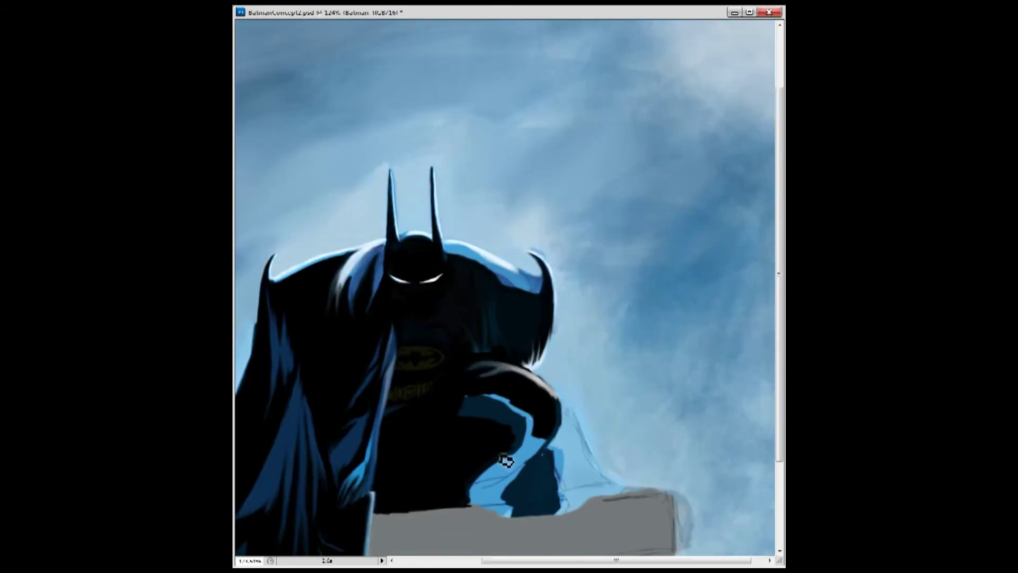
pyautogui.hotkey('ctrl', '+')
pyautogui.moveTo(530, 411)
pyautogui.mouseDown()
pyautogui.moveTo(491, 377)
pyautogui.moveTo(535, 415)
pyautogui.mouseUp()
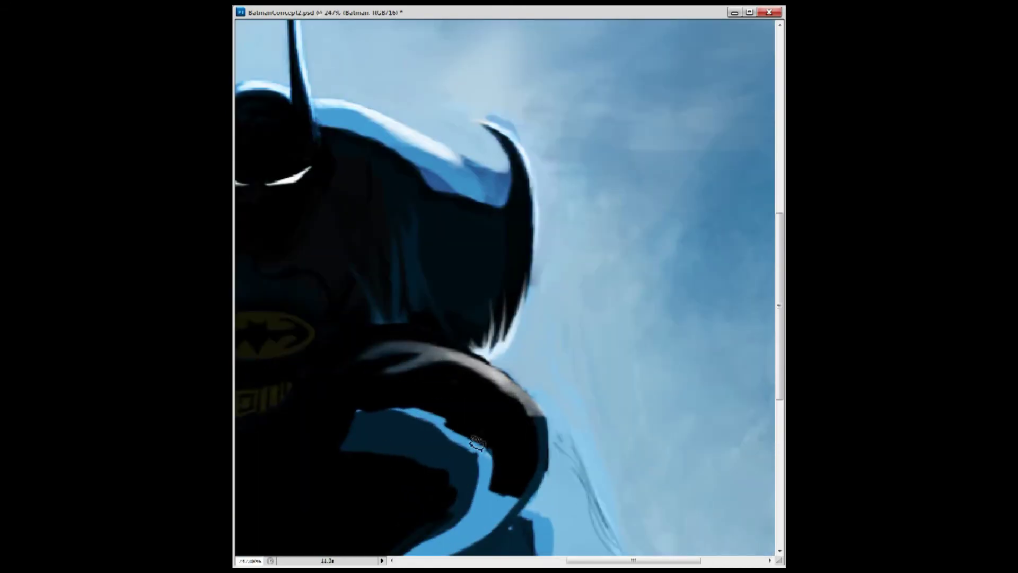
pyautogui.scroll(-3, 535, 416)
pyautogui.moveTo(527, 364)
pyautogui.mouseDown()
pyautogui.moveTo(445, 467)
pyautogui.moveTo(466, 456)
pyautogui.mouseUp()
pyautogui.hotkey('ctrl', '-')
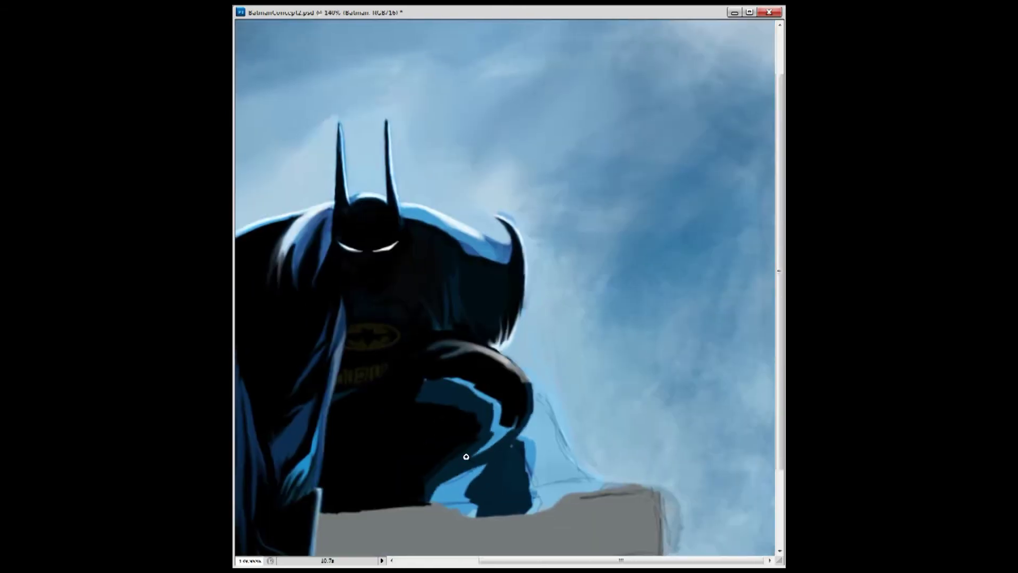
pyautogui.hotkey('ctrl', '+')
pyautogui.hotkey('ctrl', '+')
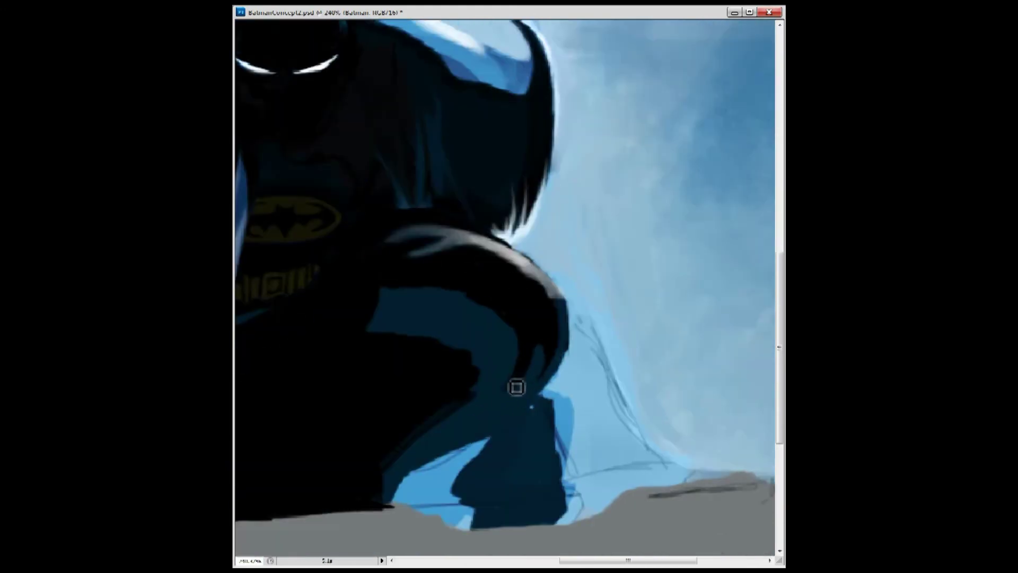
# Step: Darken the light-blue shape below the knee and add a small light-blue shoulder accent
pyautogui.click(505, 300)
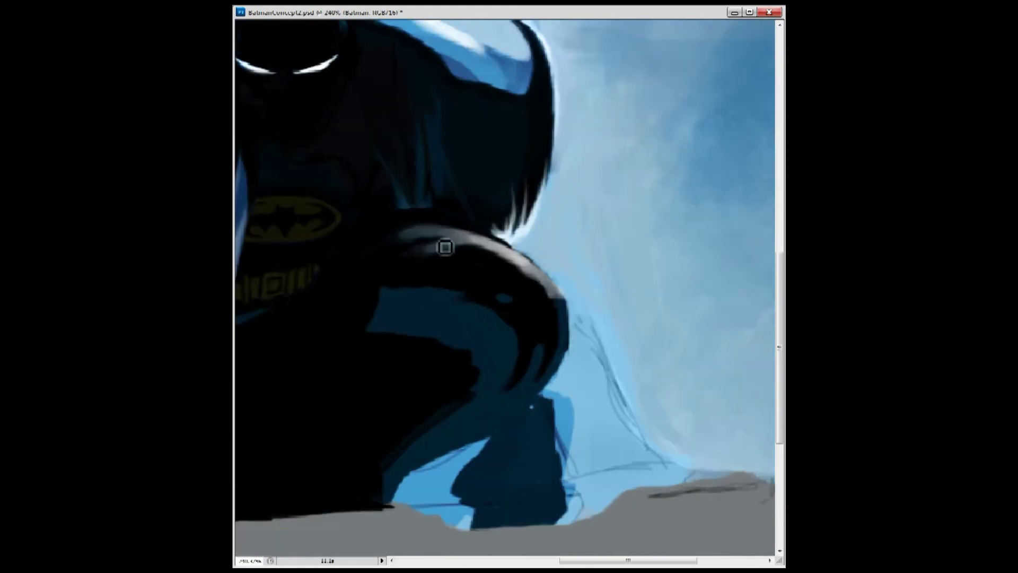
pyautogui.moveTo(482, 278)
pyautogui.mouseDown()
pyautogui.moveTo(363, 329)
pyautogui.moveTo(507, 305)
pyautogui.mouseUp()
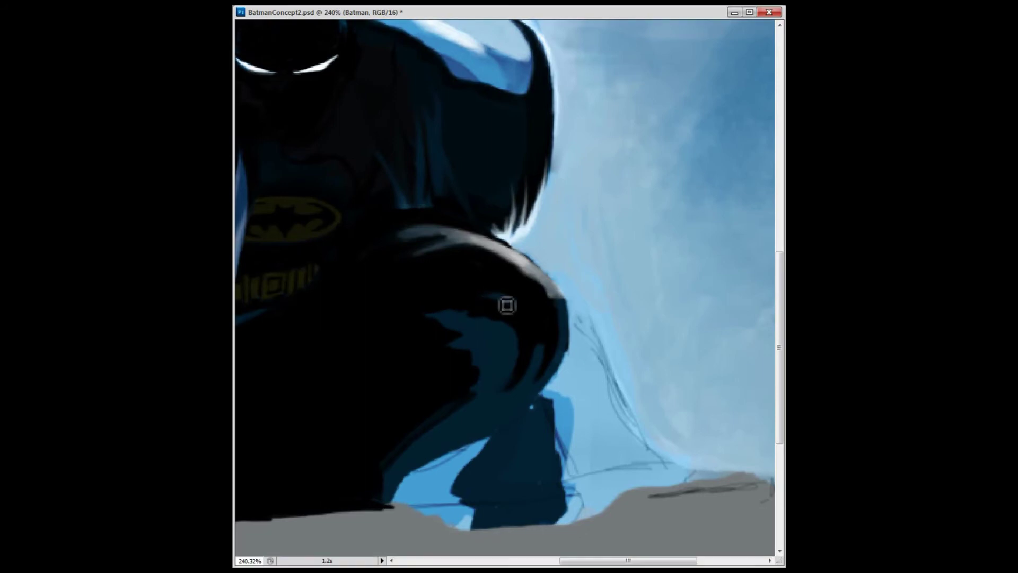
pyautogui.moveTo(455, 326); pyautogui.dragTo(472, 359)
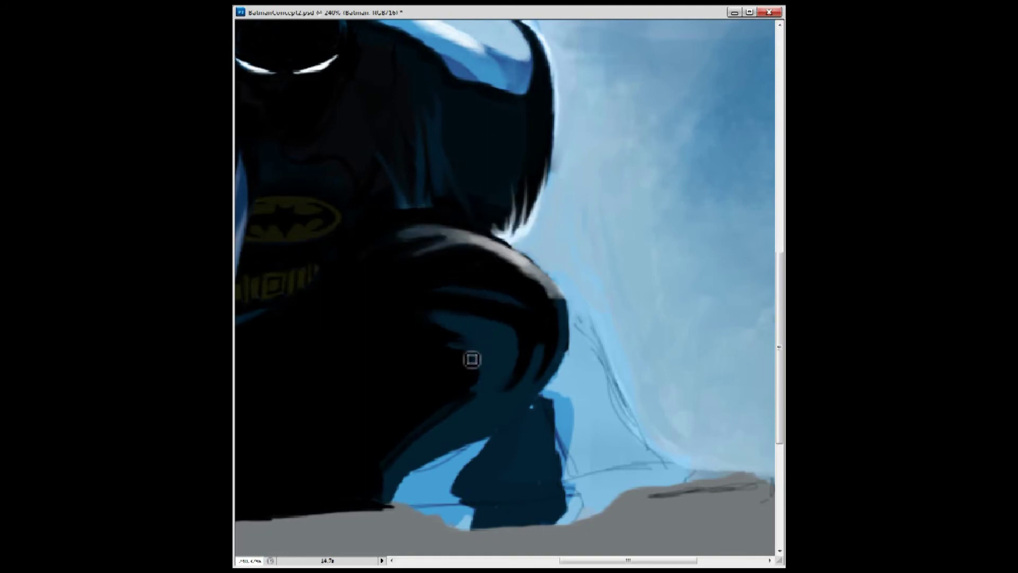
pyautogui.moveTo(353, 293); pyautogui.dragTo(378, 290)
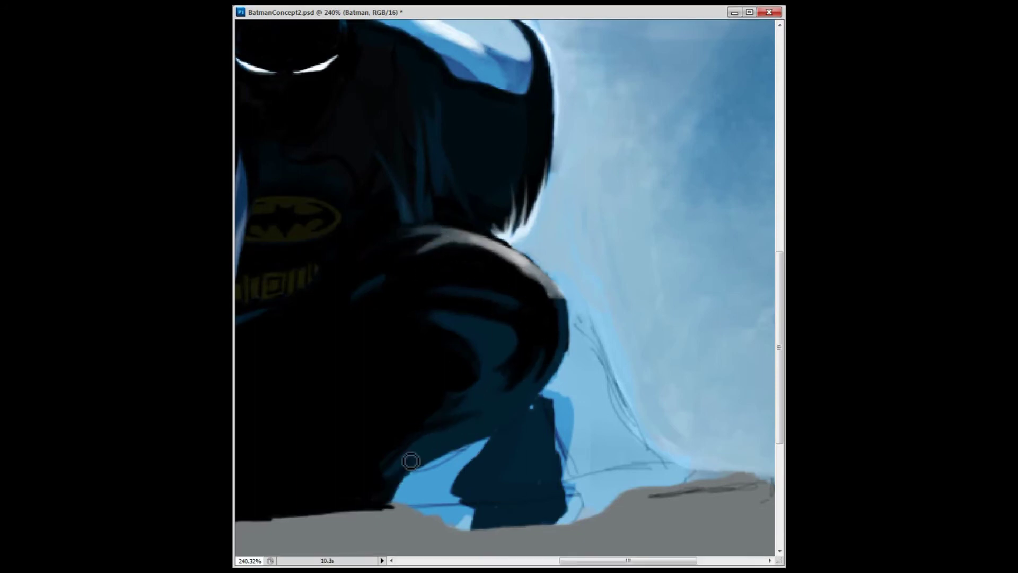
pyautogui.moveTo(411, 460); pyautogui.dragTo(459, 407)
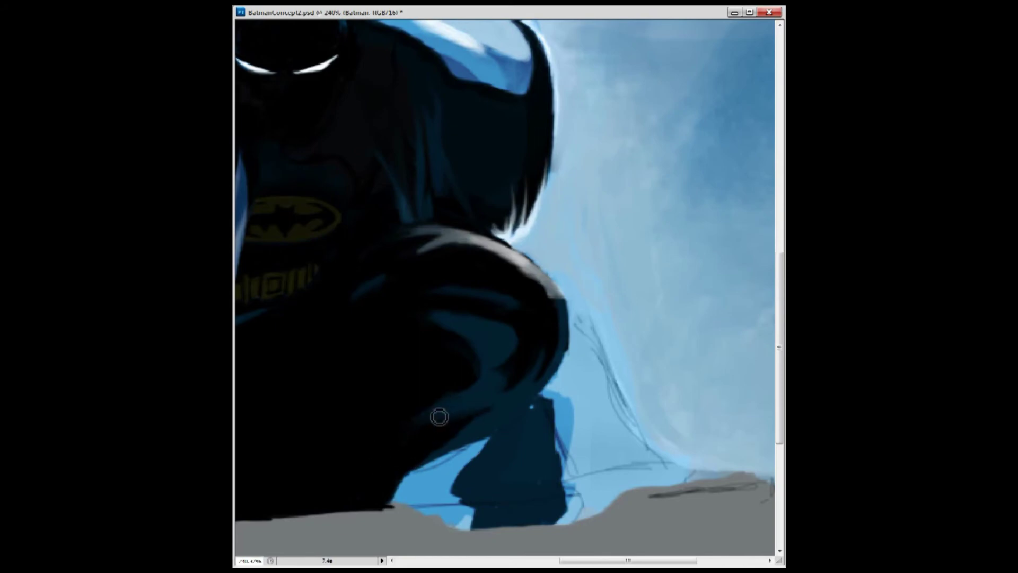
# Step: Add a lighter blue edge along the leg's underside and retouch the dark tip
pyautogui.scroll(-5, 646, 365)
pyautogui.scroll(3, 646, 365)
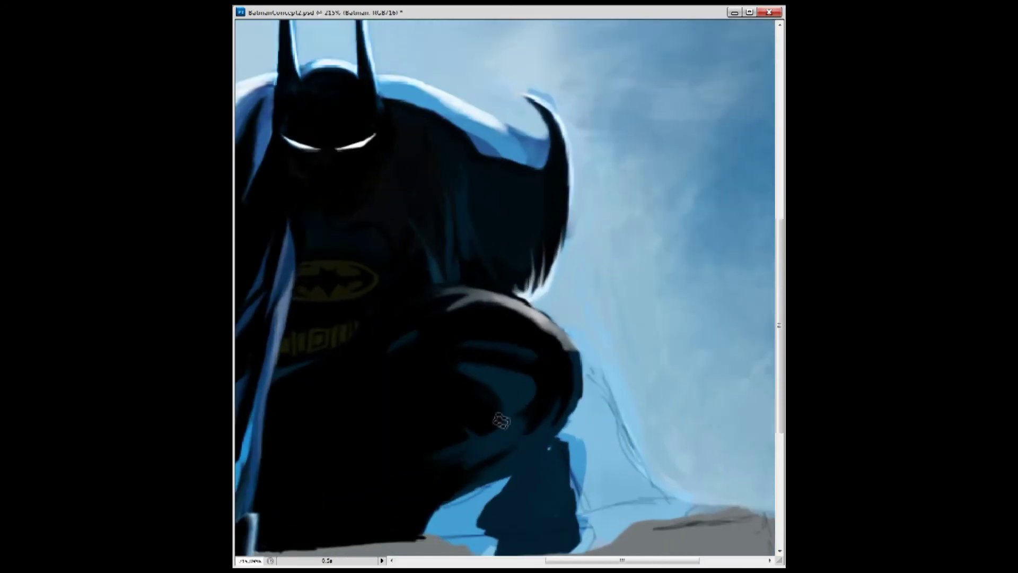
pyautogui.moveTo(433, 539)
pyautogui.mouseDown()
pyautogui.moveTo(454, 403)
pyautogui.moveTo(586, 321)
pyautogui.mouseUp()
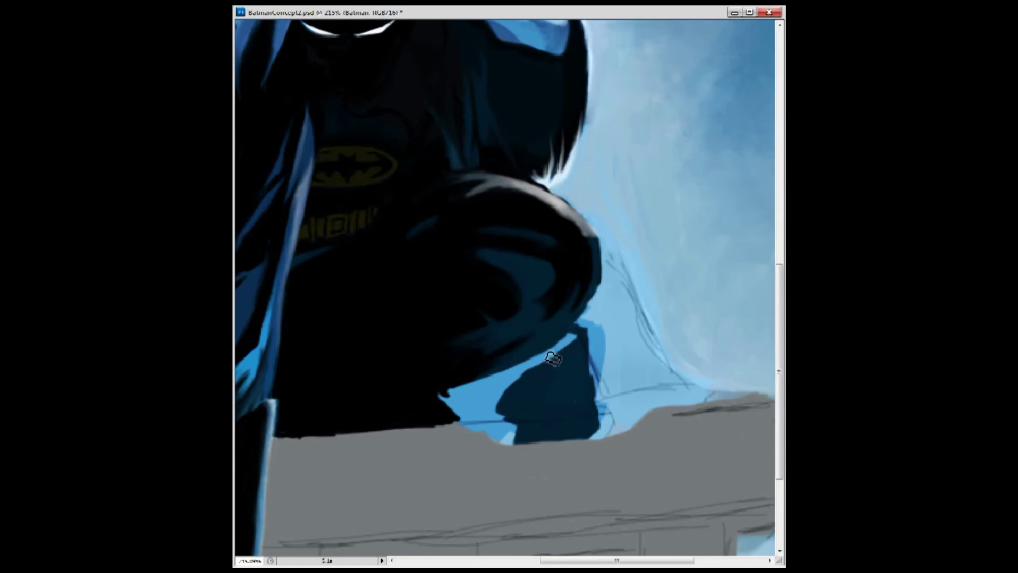
pyautogui.moveTo(441, 400)
pyautogui.mouseDown()
pyautogui.moveTo(455, 394)
pyautogui.moveTo(297, 439)
pyautogui.mouseUp()
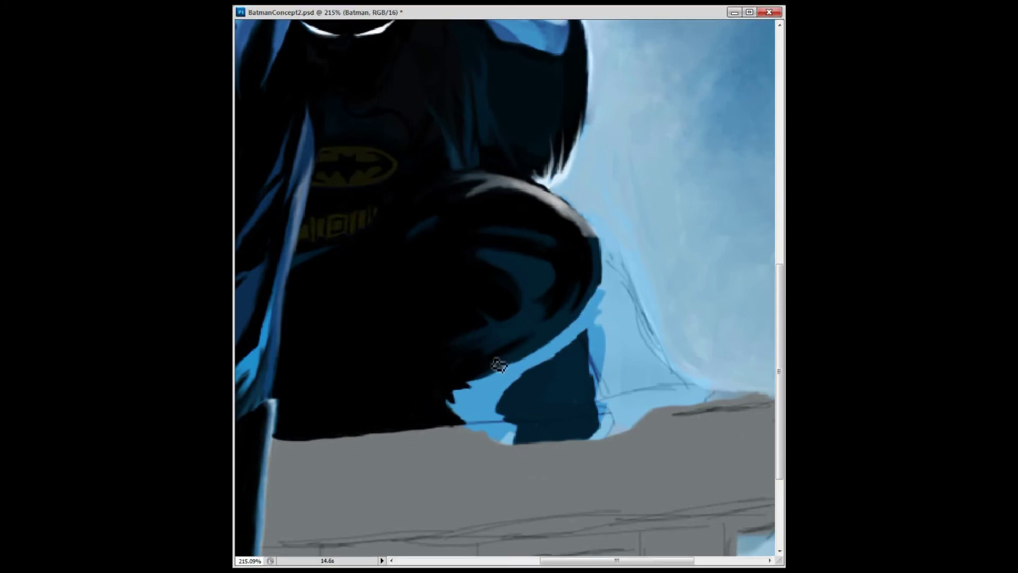
# Step: Adjust the brush opacity from the radial menu and zoom out to view the whole painting
pyautogui.rightClick(595, 305)
pyautogui.click(593, 313)
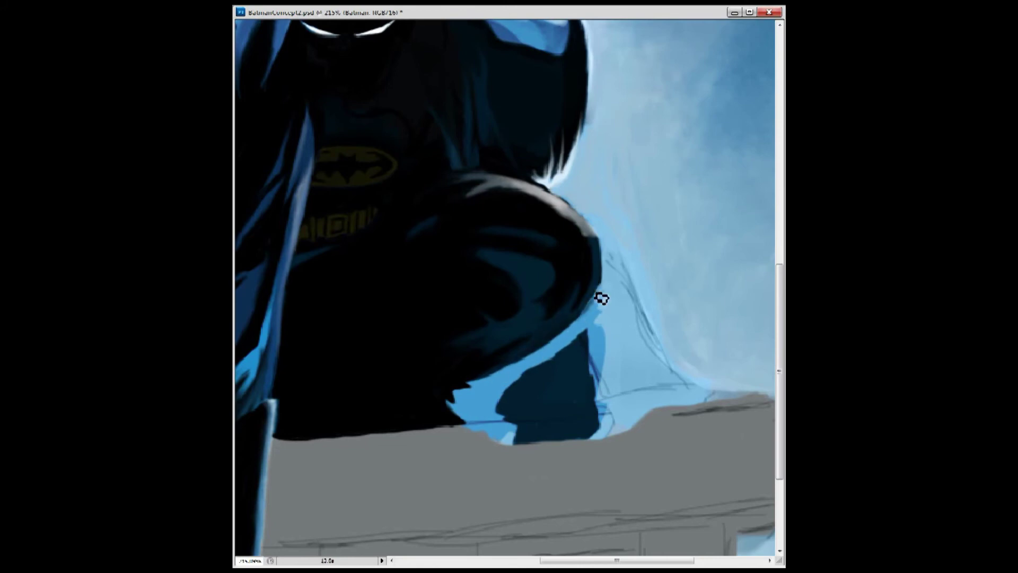
pyautogui.rightClick(673, 237)
pyautogui.click(642, 265)
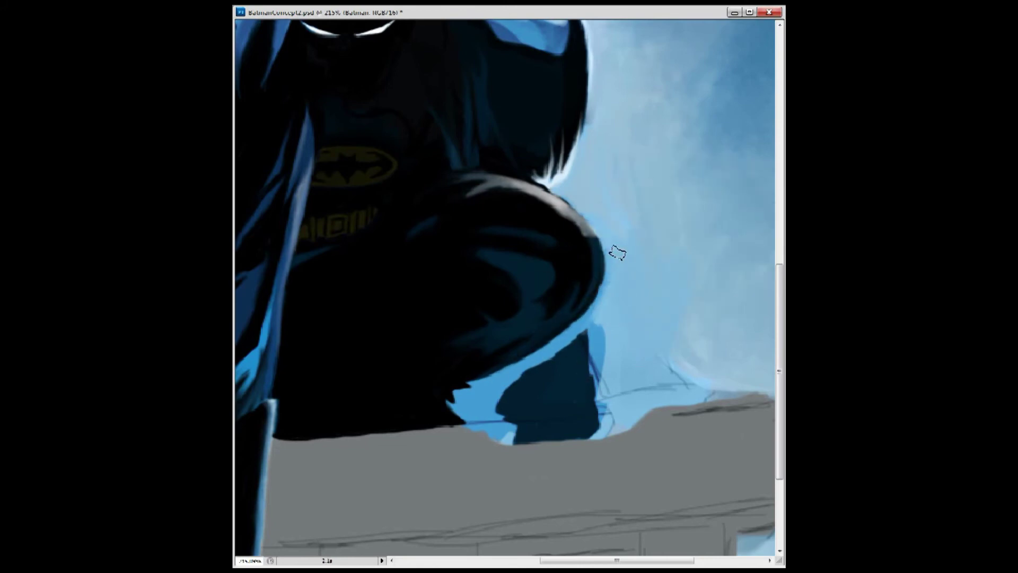
pyautogui.hotkey('ctrl', '0')
pyautogui.rightClick(632, 311)
pyautogui.click(583, 338)
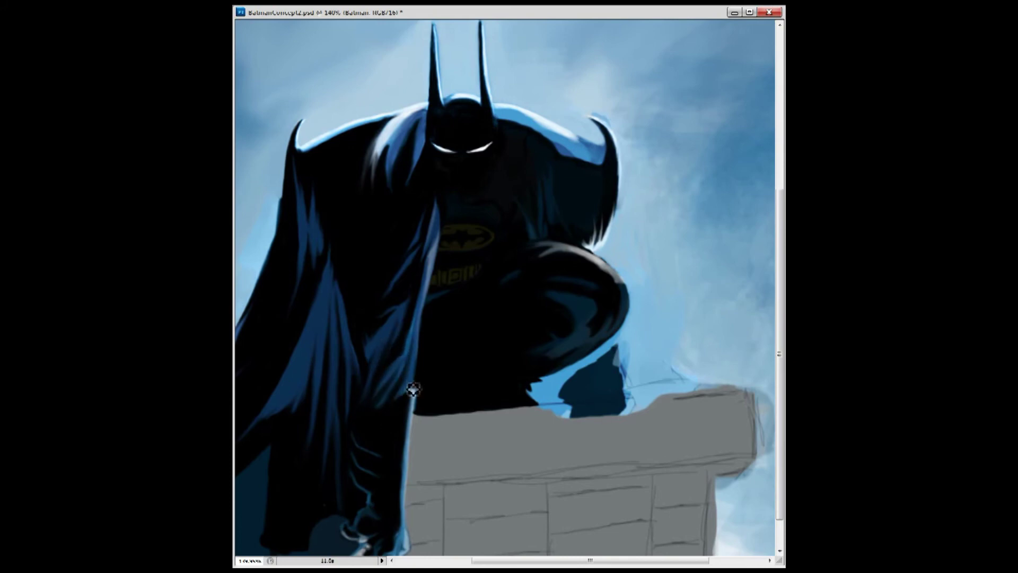
# Step: Zoom in on the ledge and reshape the dark boot shadow where it meets it
pyautogui.scroll(-3, 415, 340)
pyautogui.scroll(3, 602, 381)
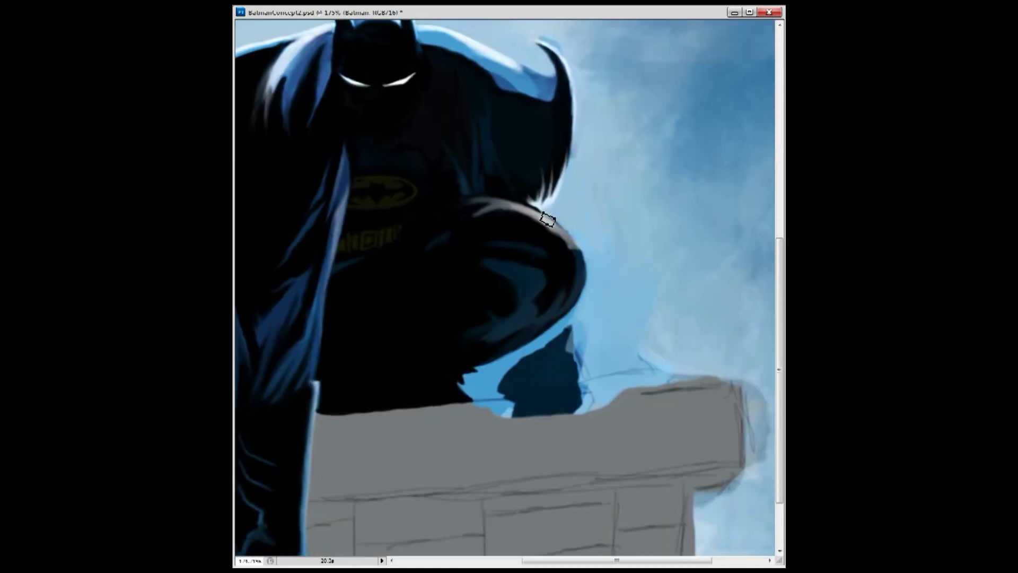
pyautogui.scroll(2, 535, 224)
pyautogui.scroll(-3, 531, 226)
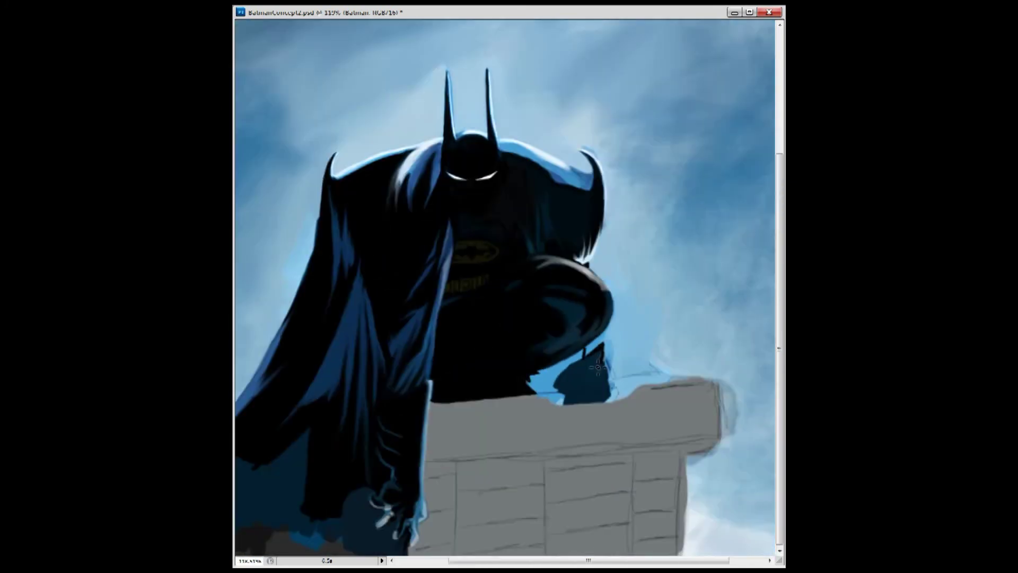
pyautogui.moveTo(565, 376)
pyautogui.mouseDown()
pyautogui.moveTo(557, 395)
pyautogui.moveTo(583, 356)
pyautogui.moveTo(615, 392)
pyautogui.mouseUp()
# Step: Brush in dark clawed fingers and wrist gripping the ledge top, shading the boot
pyautogui.moveTo(711, 383); pyautogui.dragTo(639, 385)
pyautogui.moveTo(541, 392); pyautogui.dragTo(557, 406)
pyautogui.moveTo(594, 331)
pyautogui.mouseDown()
pyautogui.moveTo(591, 371)
pyautogui.moveTo(629, 395)
pyautogui.mouseUp()
pyautogui.moveTo(553, 386)
pyautogui.mouseDown()
pyautogui.moveTo(607, 398)
pyautogui.moveTo(628, 385)
pyautogui.moveTo(629, 395)
pyautogui.moveTo(552, 403)
pyautogui.mouseUp()
pyautogui.moveTo(575, 368); pyautogui.dragTo(546, 395)
pyautogui.moveTo(615, 360)
pyautogui.mouseDown()
pyautogui.moveTo(599, 374)
pyautogui.moveTo(629, 390)
pyautogui.moveTo(599, 345)
pyautogui.mouseUp()
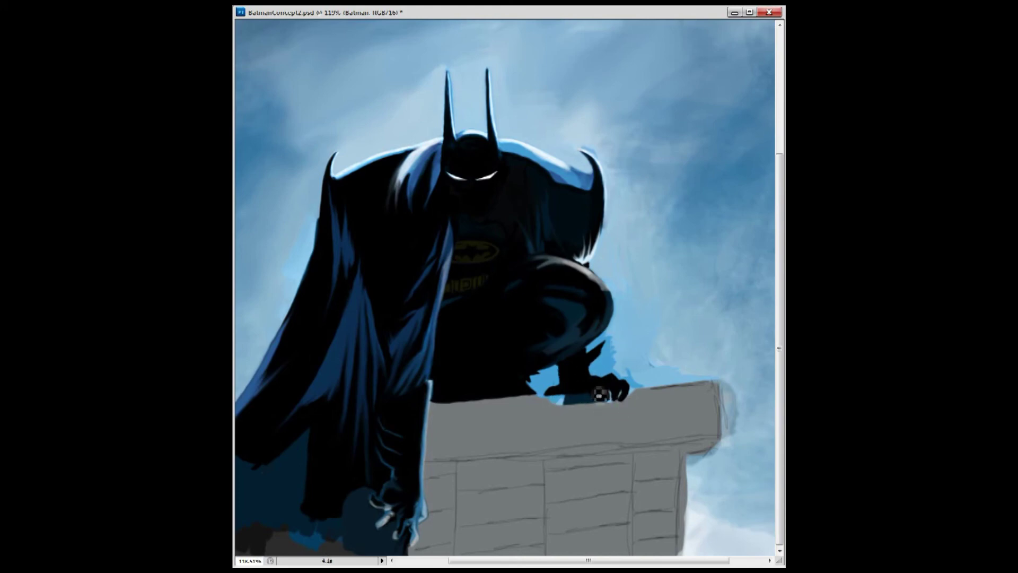
# Step: Fill the blue gap under the hand with grey and darken the gaps between claws
pyautogui.scroll(5, 626, 399)
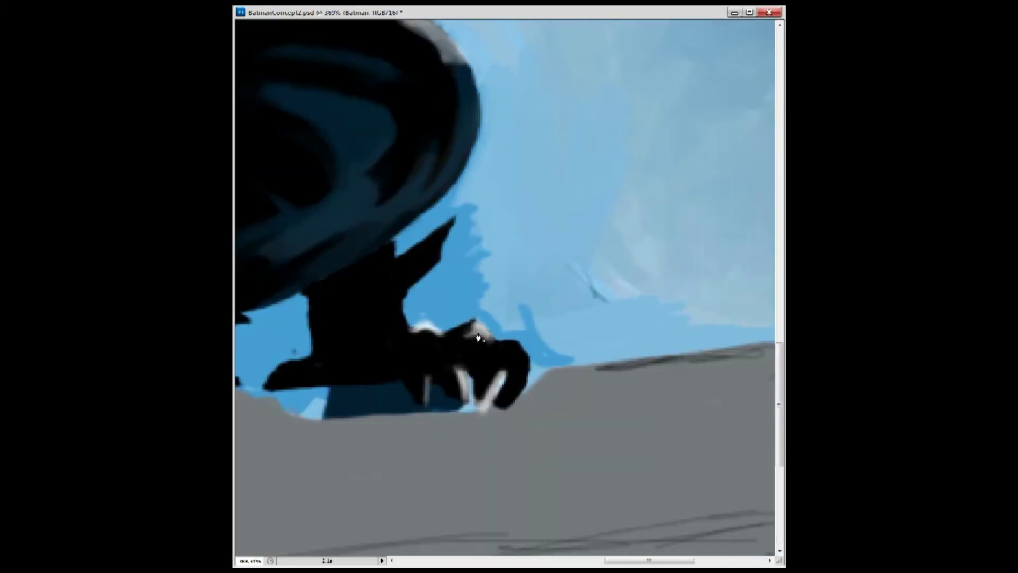
pyautogui.scroll(-5, 467, 336)
pyautogui.scroll(5, 527, 412)
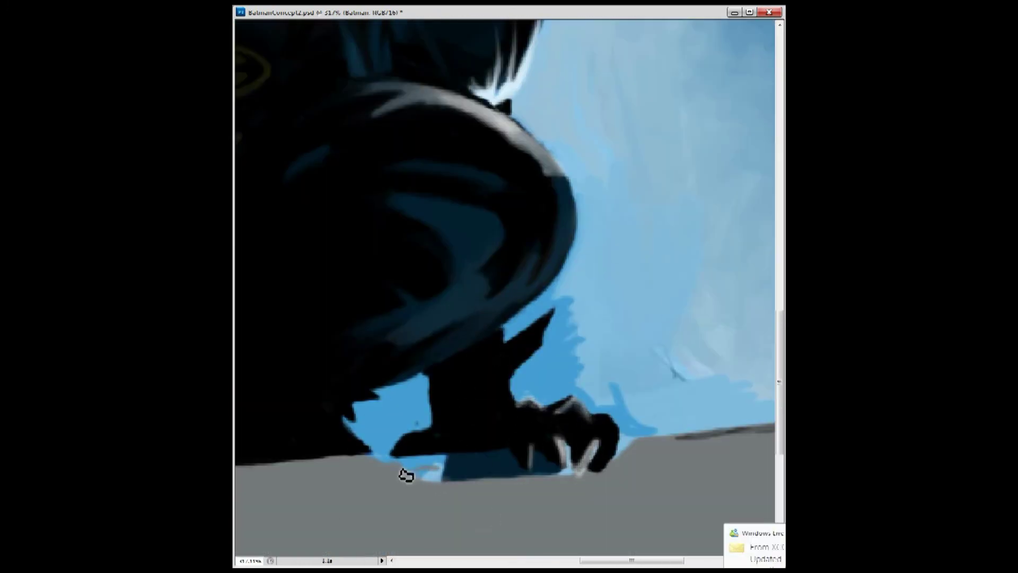
pyautogui.moveTo(429, 454)
pyautogui.mouseDown()
pyautogui.moveTo(411, 482)
pyautogui.moveTo(626, 452)
pyautogui.mouseUp()
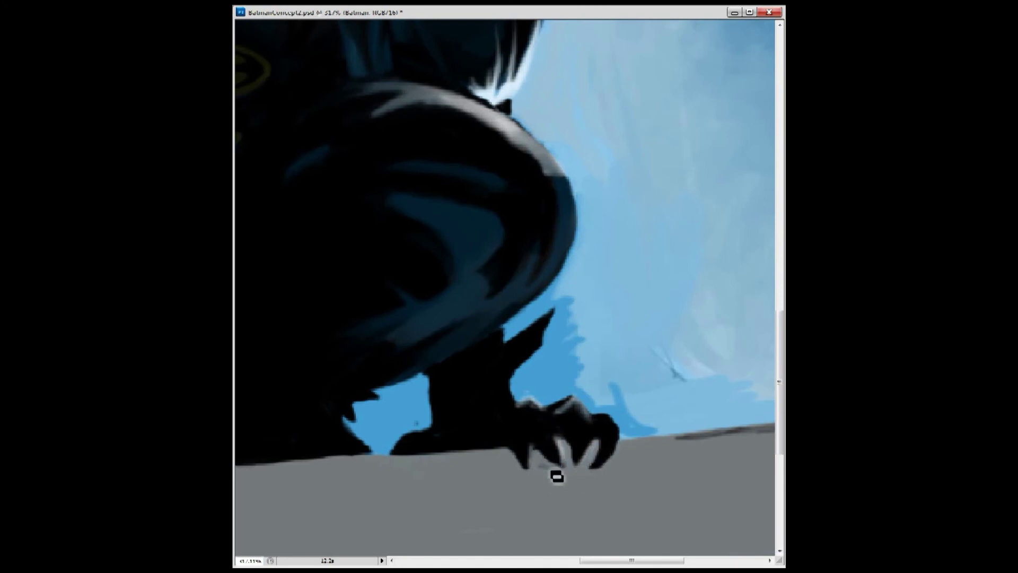
pyautogui.scroll(-1, 622, 418)
pyautogui.moveTo(621, 418)
pyautogui.mouseDown()
pyautogui.moveTo(582, 425)
pyautogui.moveTo(584, 441)
pyautogui.moveTo(608, 411)
pyautogui.moveTo(621, 427)
pyautogui.moveTo(654, 430)
pyautogui.moveTo(567, 420)
pyautogui.moveTo(597, 432)
pyautogui.mouseUp()
# Step: Repaint the claw, add pale highlights to the talon tips, and fit the painting to the window
pyautogui.scroll(-1, 595, 394)
pyautogui.moveTo(595, 394)
pyautogui.mouseDown()
pyautogui.moveTo(584, 375)
pyautogui.moveTo(575, 404)
pyautogui.moveTo(532, 402)
pyautogui.mouseUp()
pyautogui.moveTo(534, 292); pyautogui.dragTo(546, 282)
pyautogui.moveTo(450, 388); pyautogui.dragTo(454, 380)
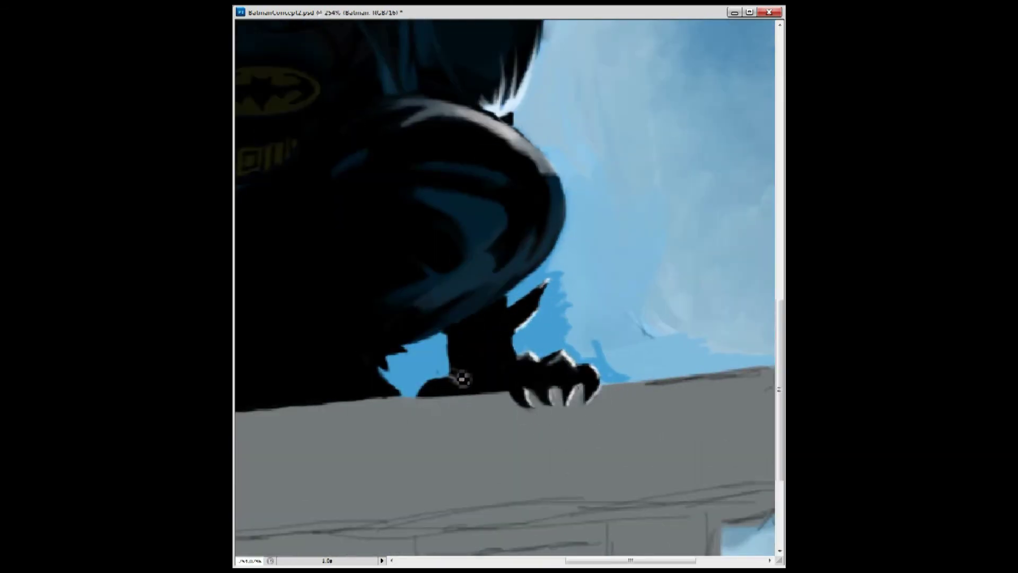
pyautogui.moveTo(551, 391)
pyautogui.mouseDown()
pyautogui.moveTo(584, 377)
pyautogui.moveTo(531, 403)
pyautogui.moveTo(559, 404)
pyautogui.moveTo(533, 404)
pyautogui.mouseUp()
pyautogui.hotkey('ctrl', '0')
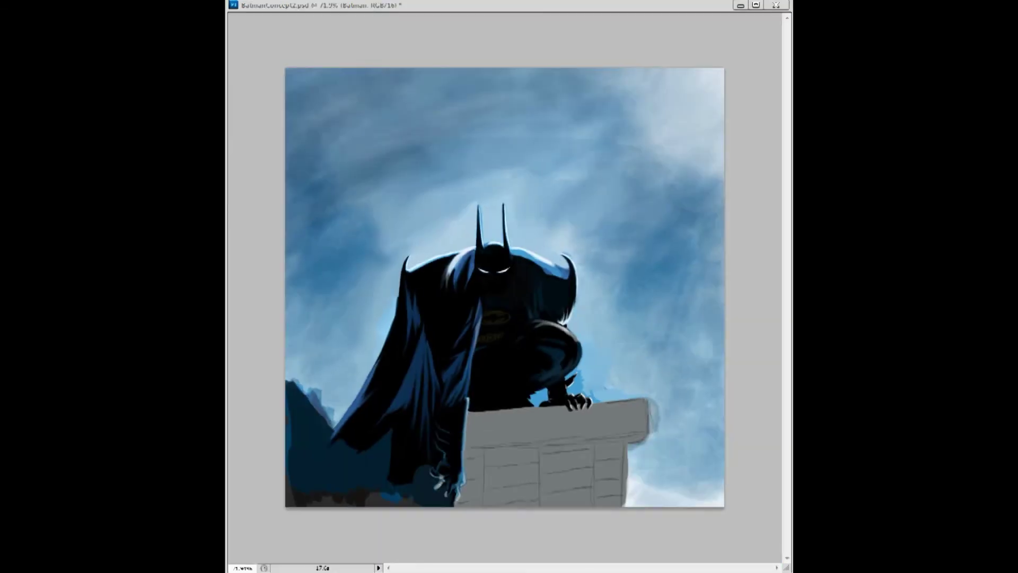